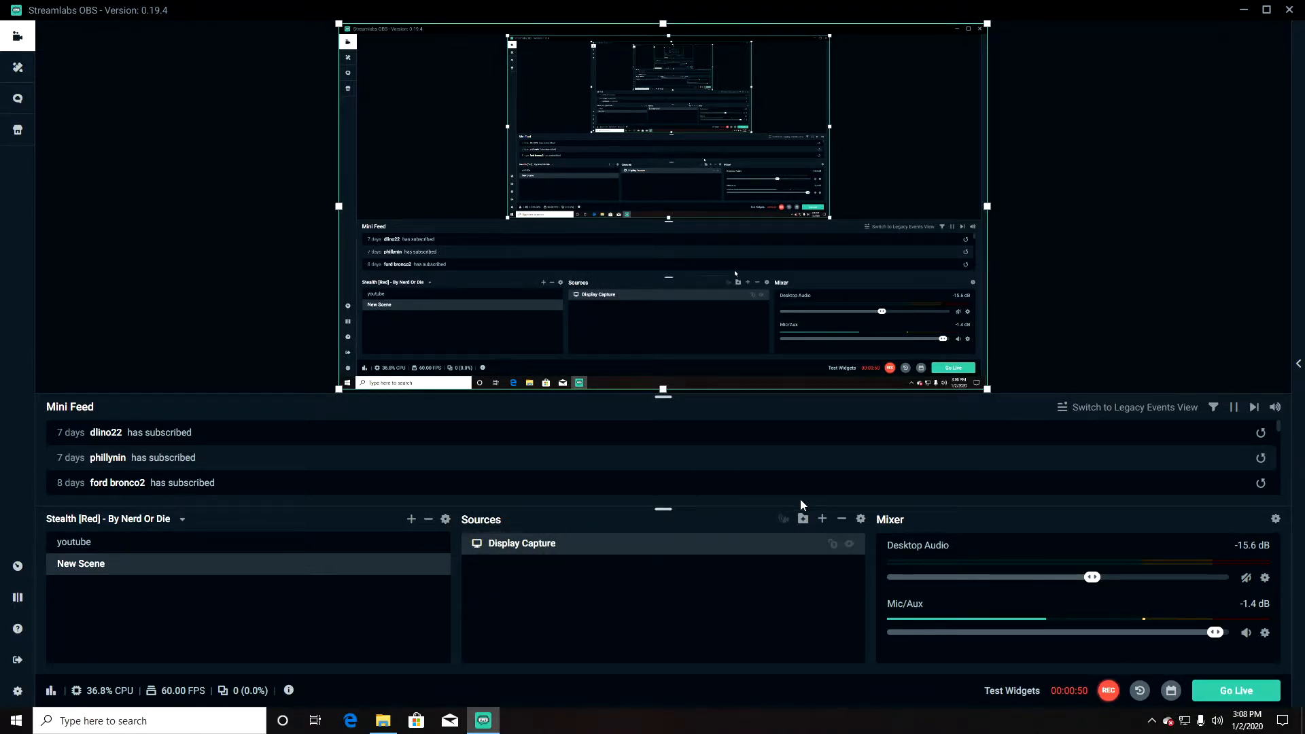
- Add the existing facecam Video Capture Device source to New Scene and scale it down into the canvas's top-left corner
left_click(822, 519)
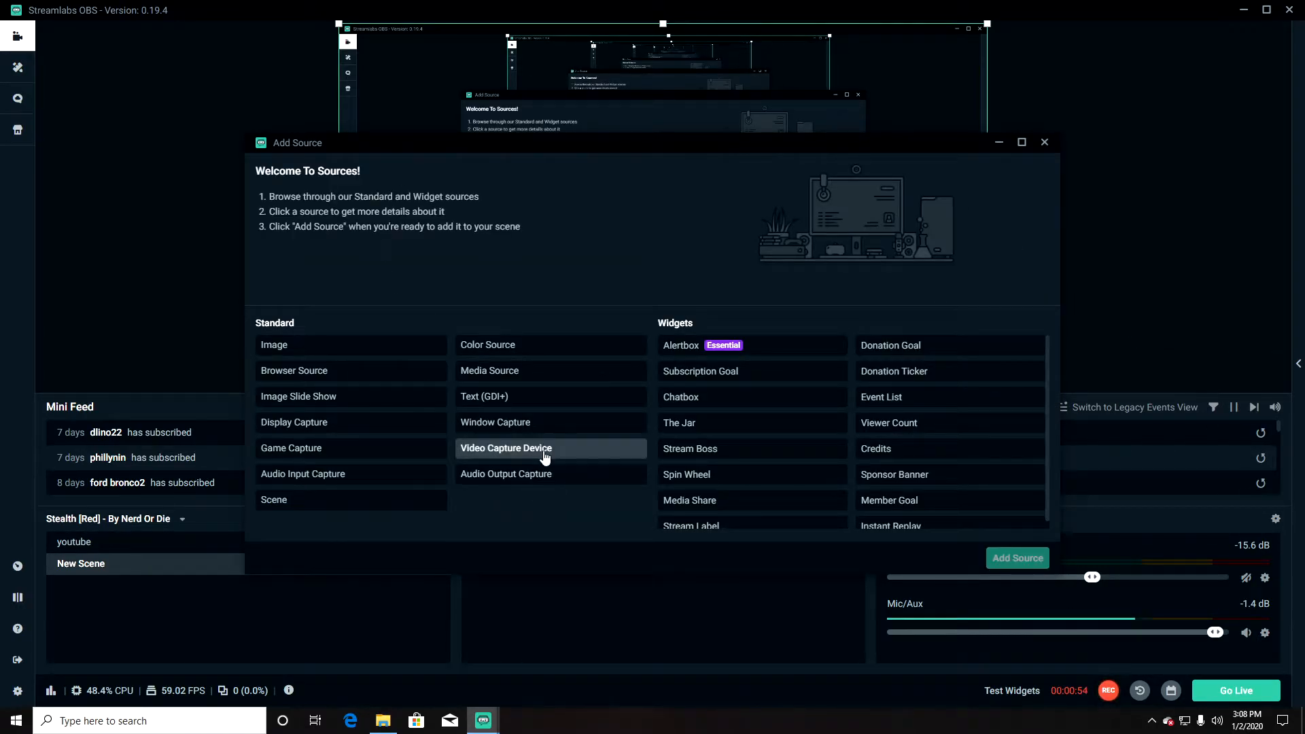
left_click(499, 461)
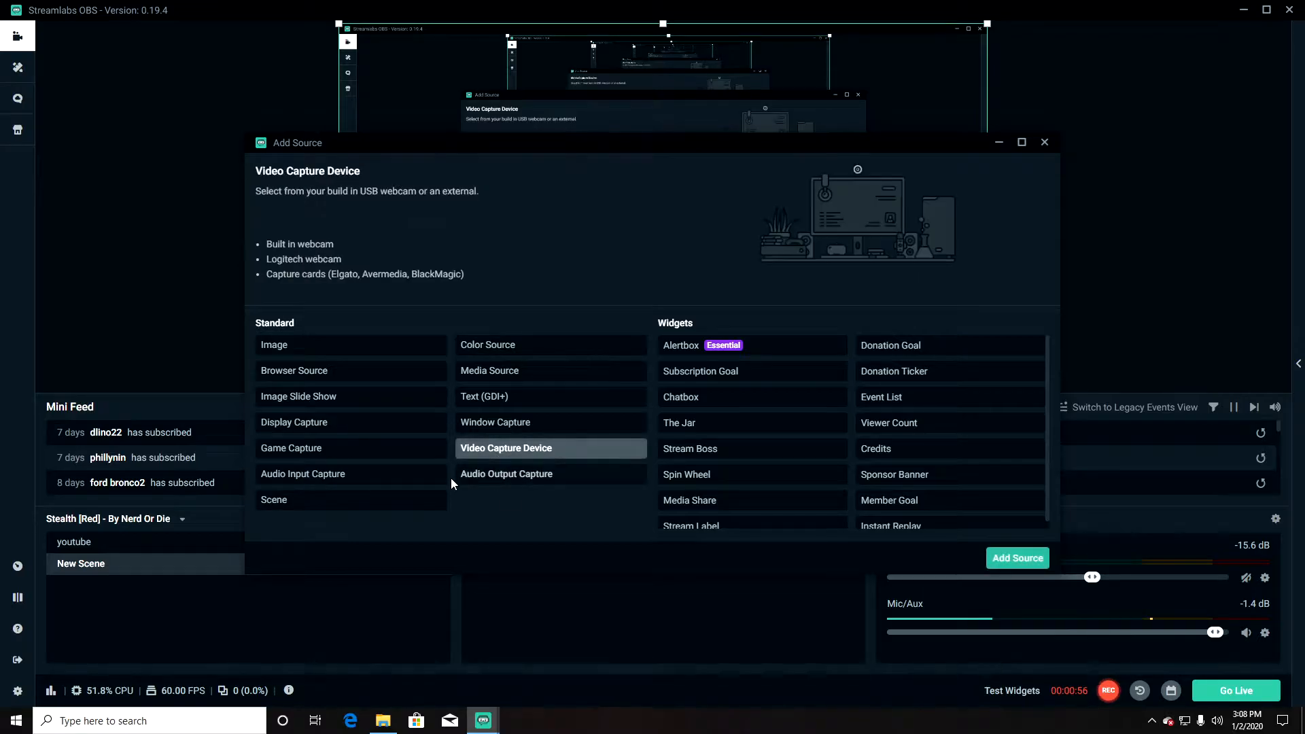
left_click(1036, 564)
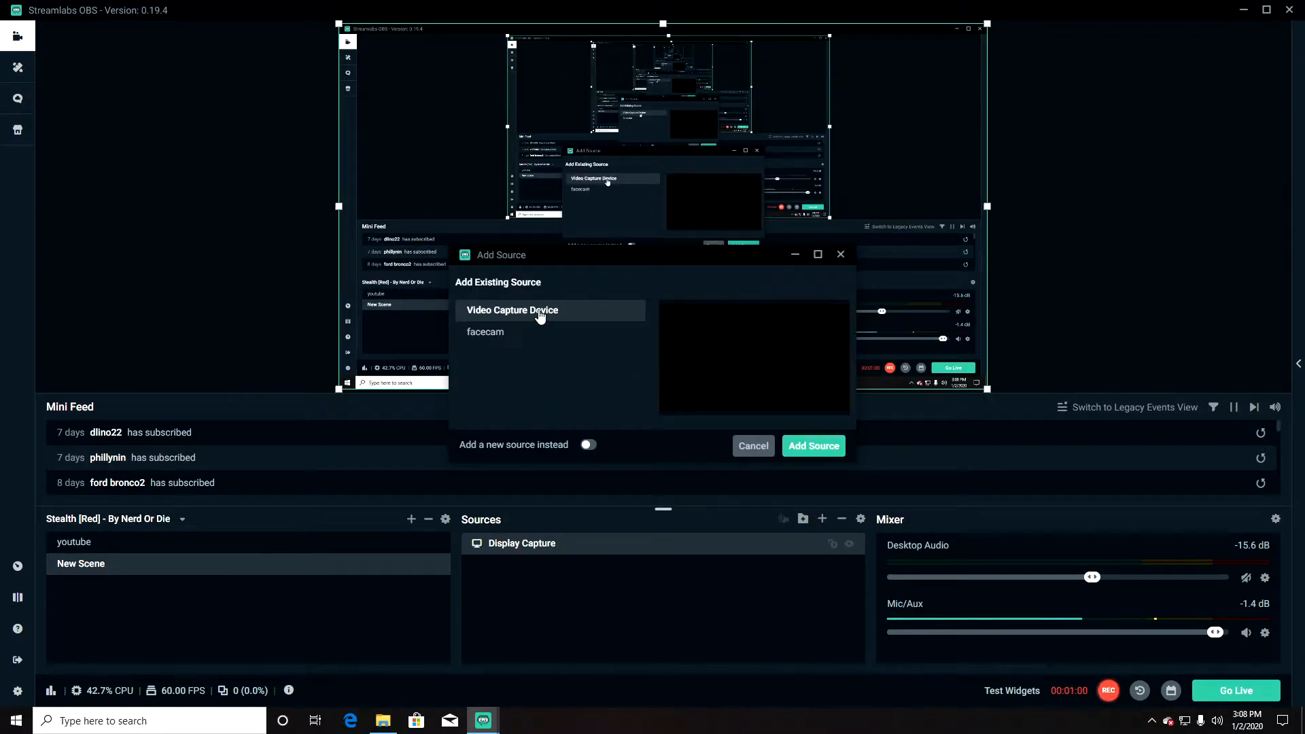
left_click(586, 445)
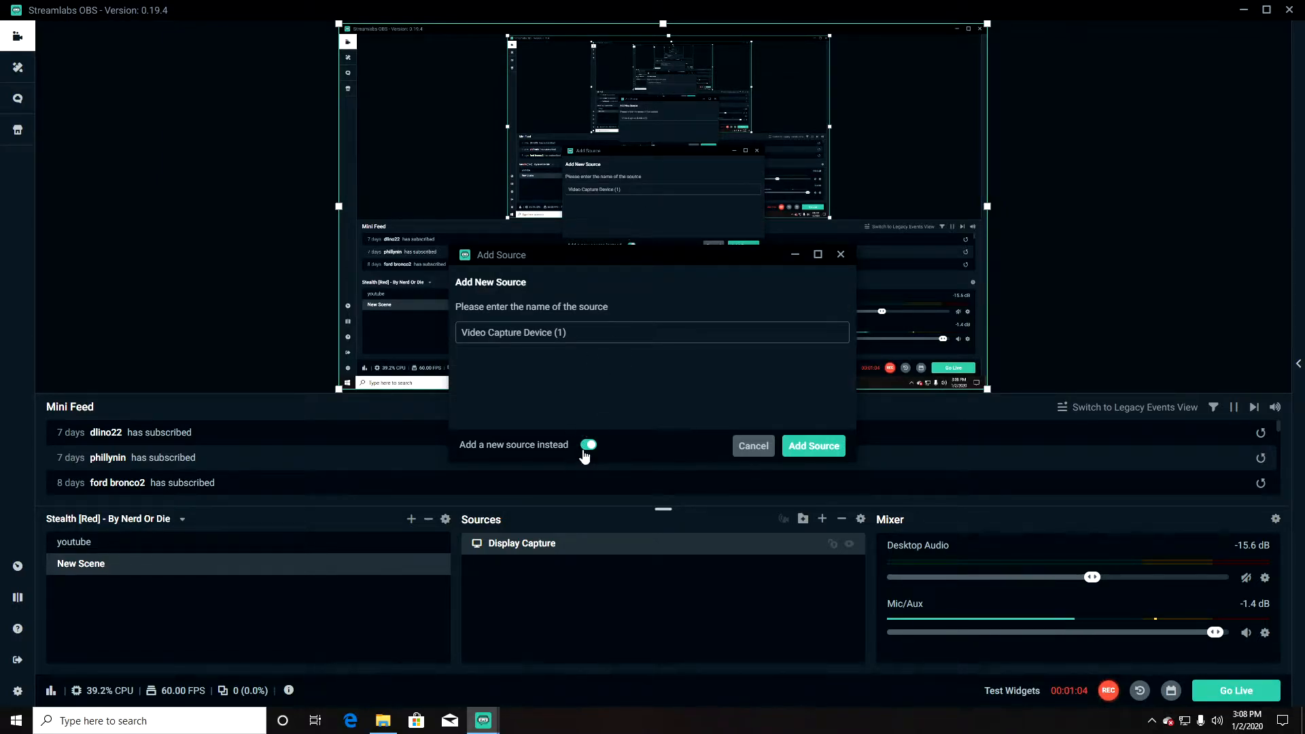
left_click(588, 445)
left_click(496, 333)
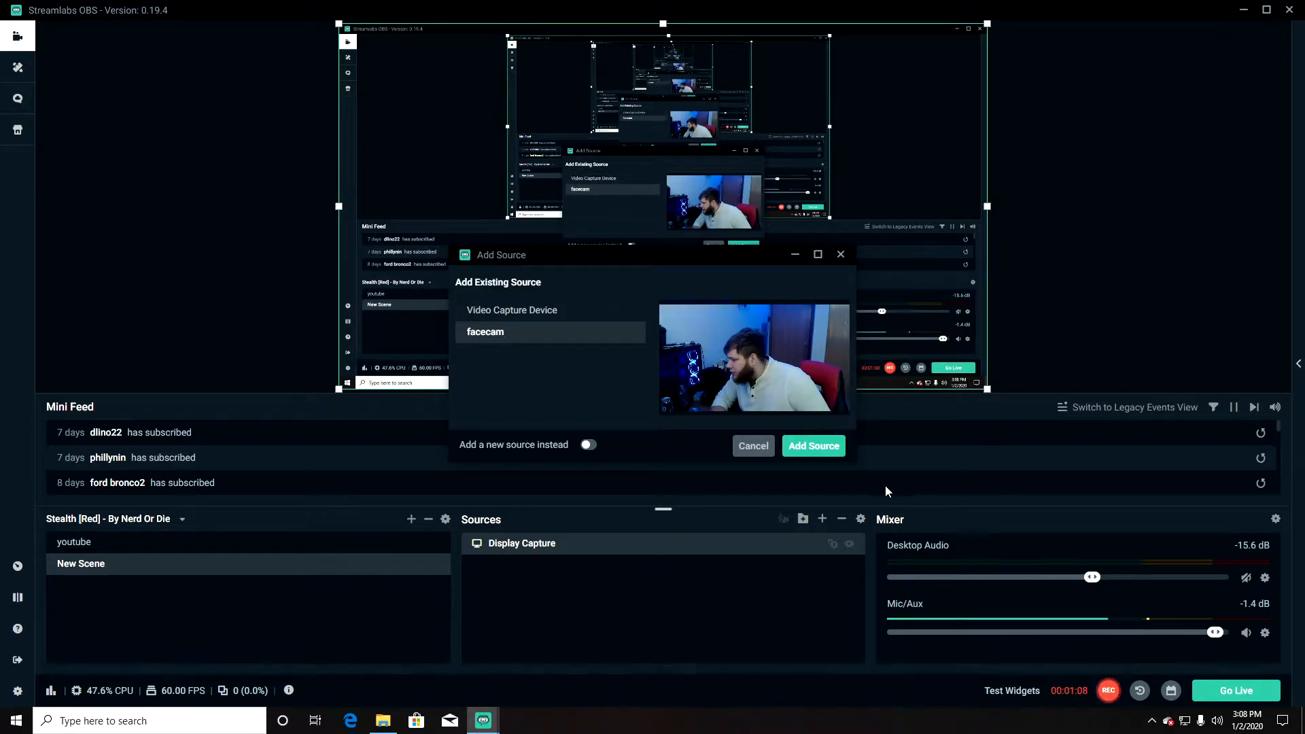
left_click(816, 448)
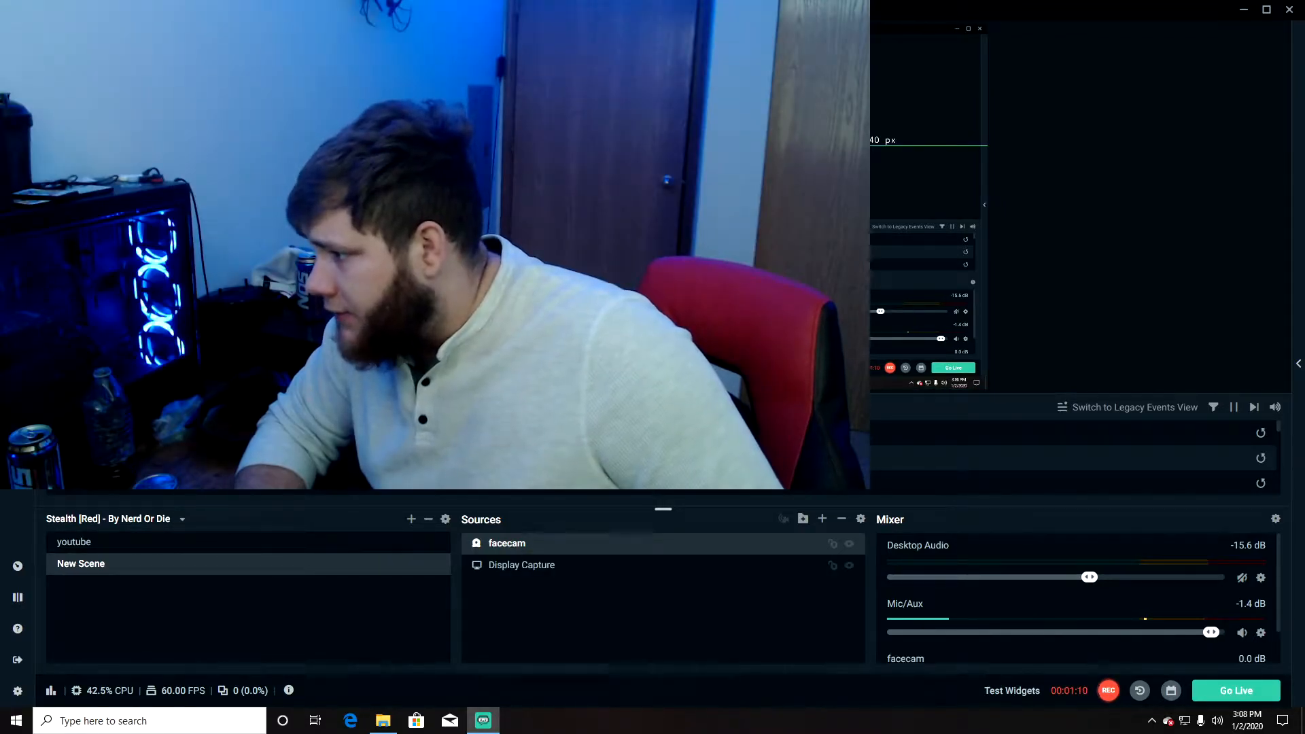
left_click_drag(770, 267, 295, 167)
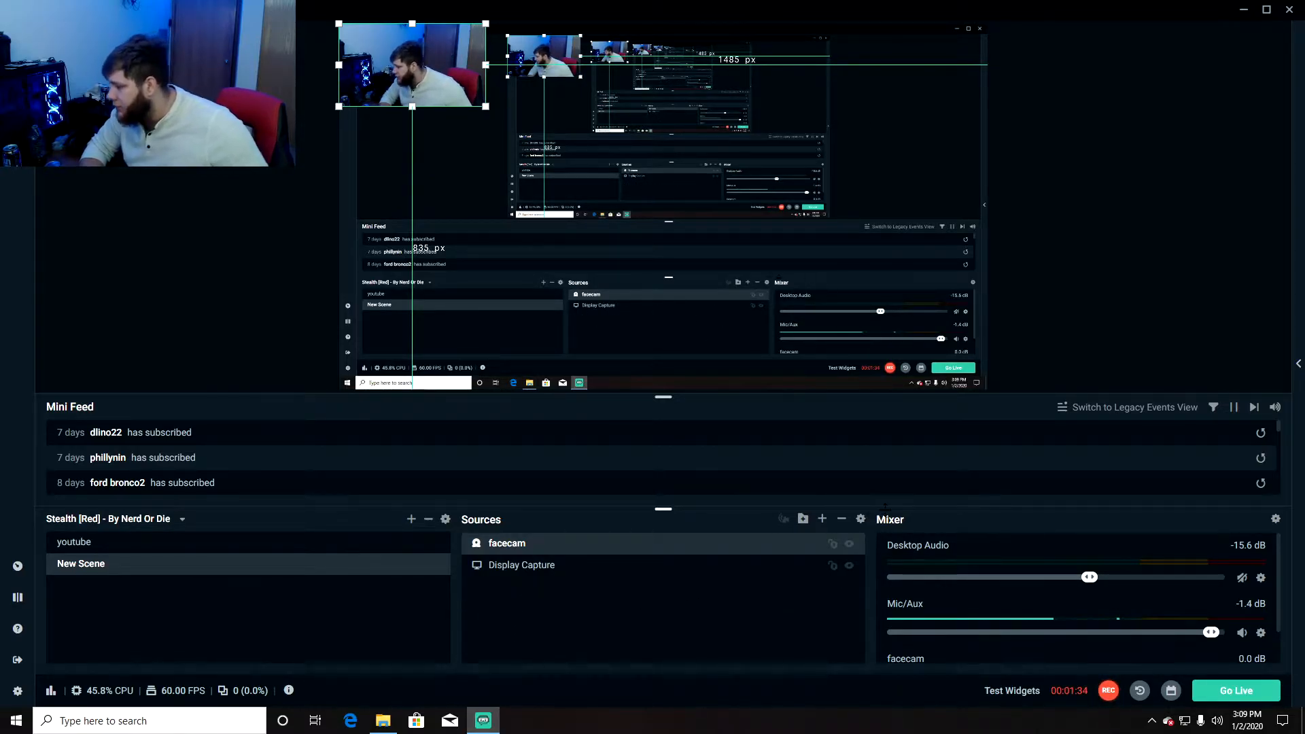
- Add a new Video Capture Device source named elg, accepting Game Capture HD60 S (Video) (#01) with default resolution and audio options
left_click(821, 518)
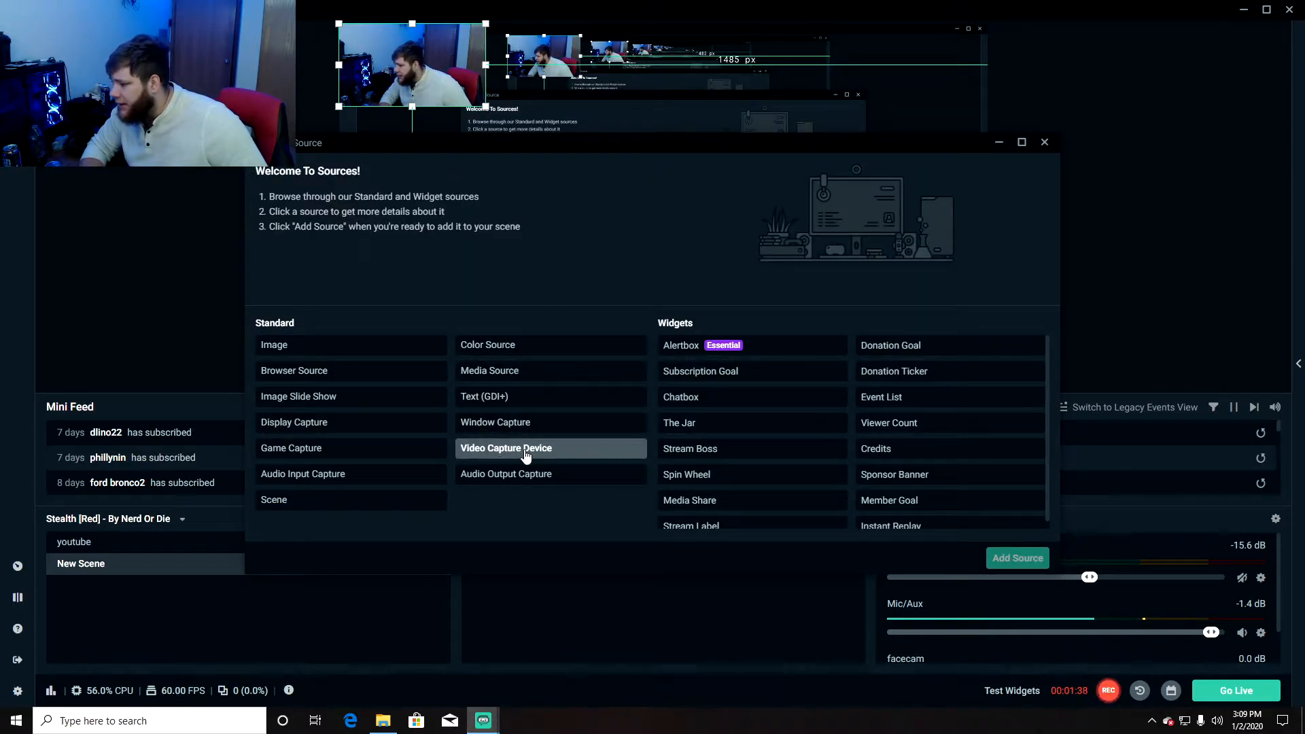
left_click(525, 455)
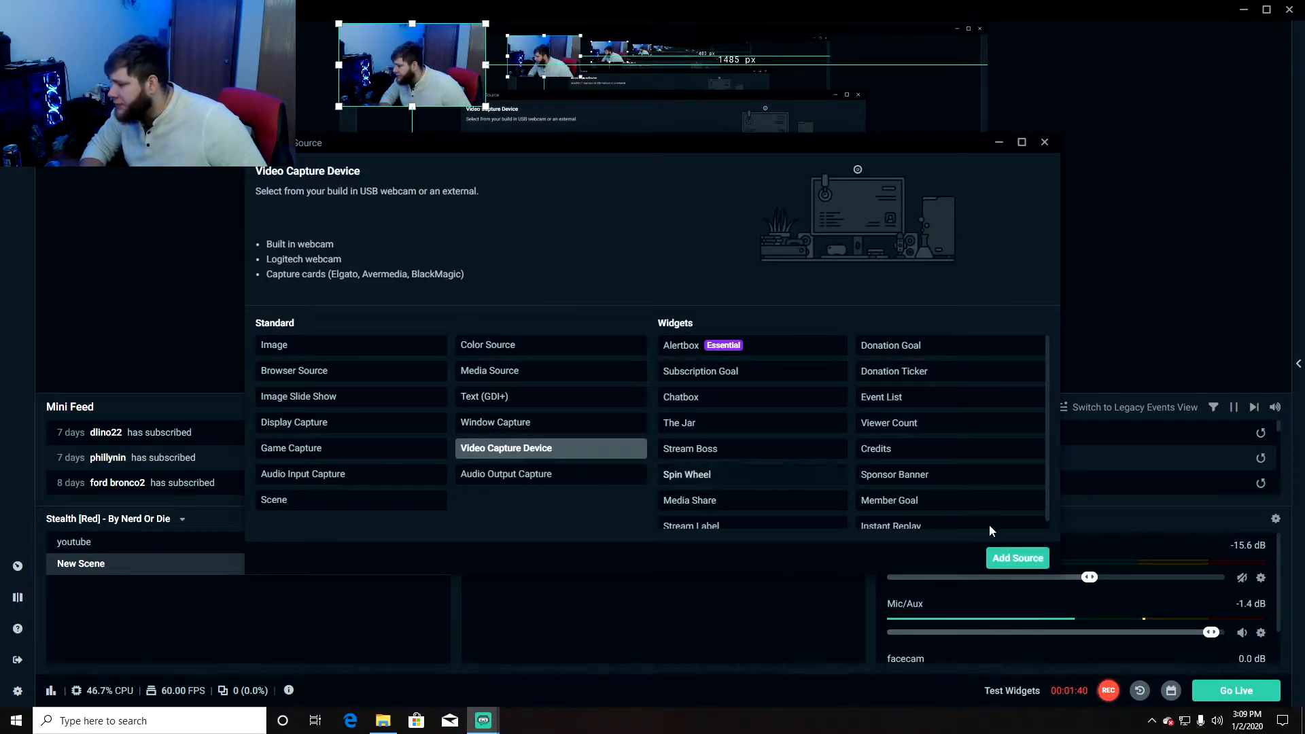
left_click(1032, 559)
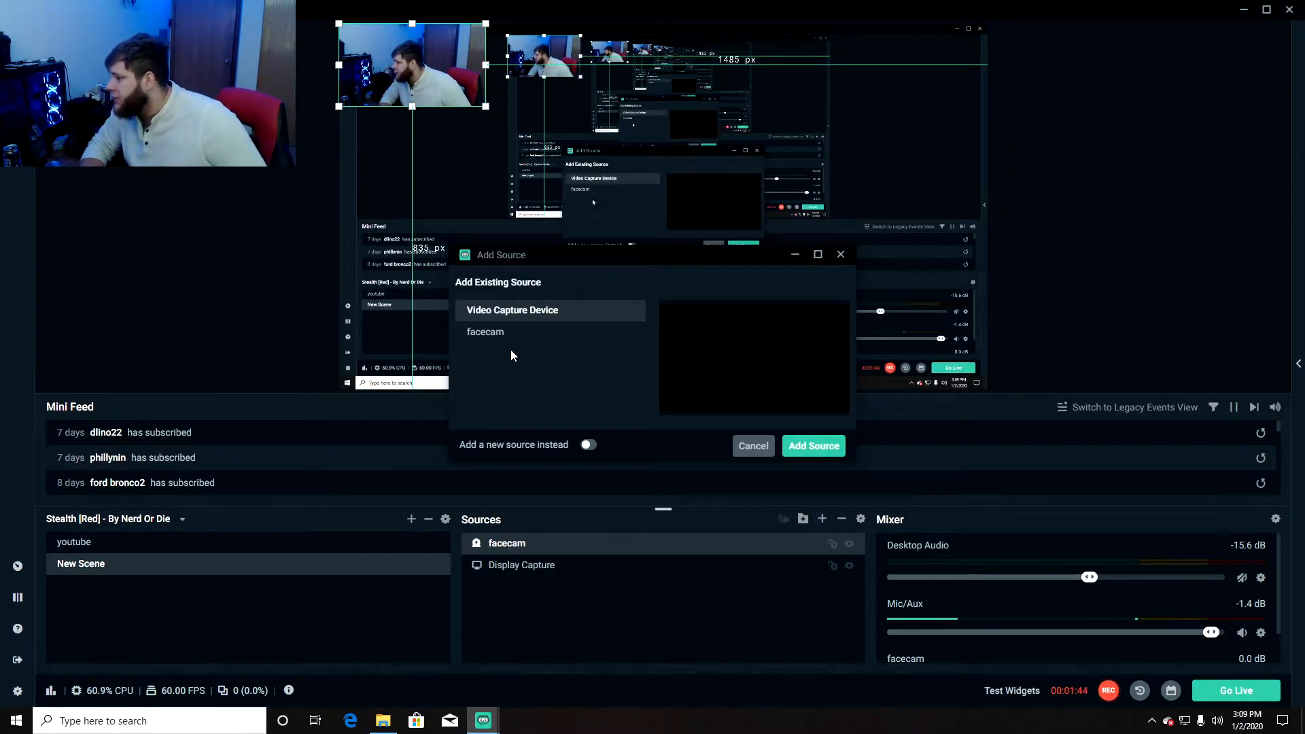
left_click(588, 446)
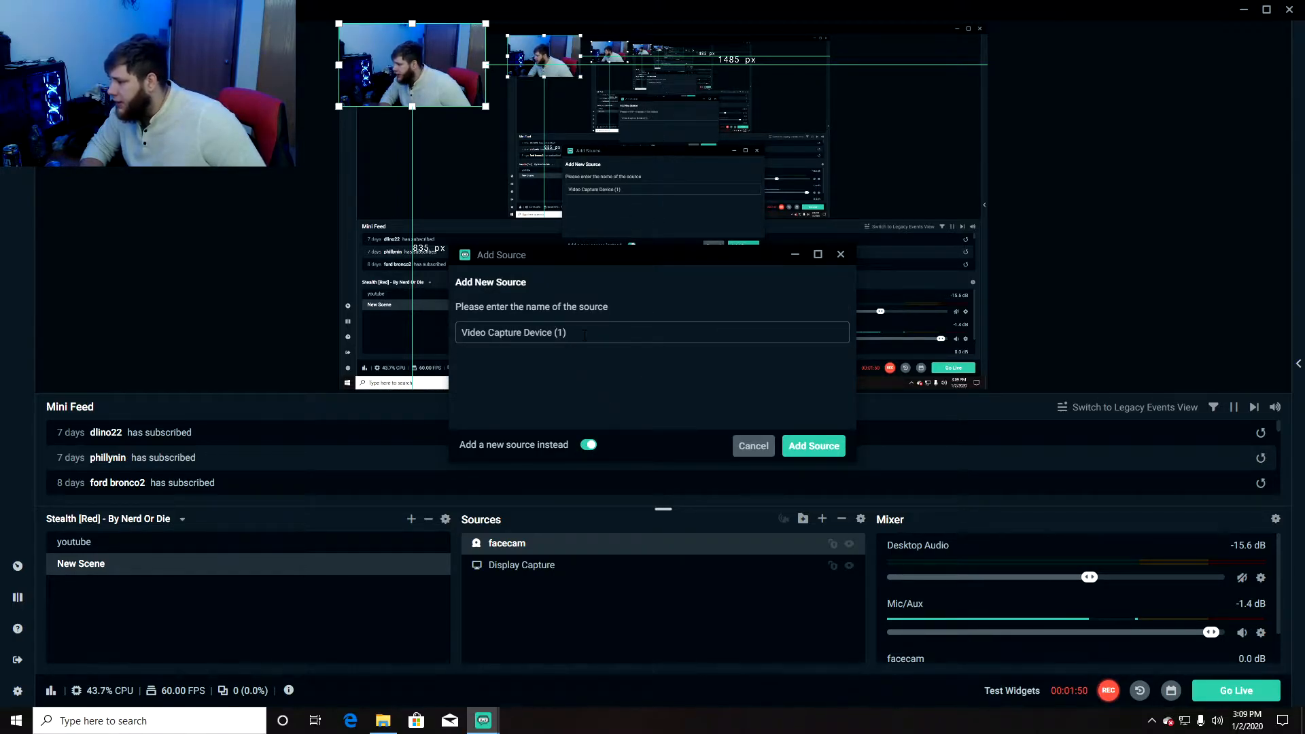
left_click_drag(584, 334, 365, 338)
type("elg")
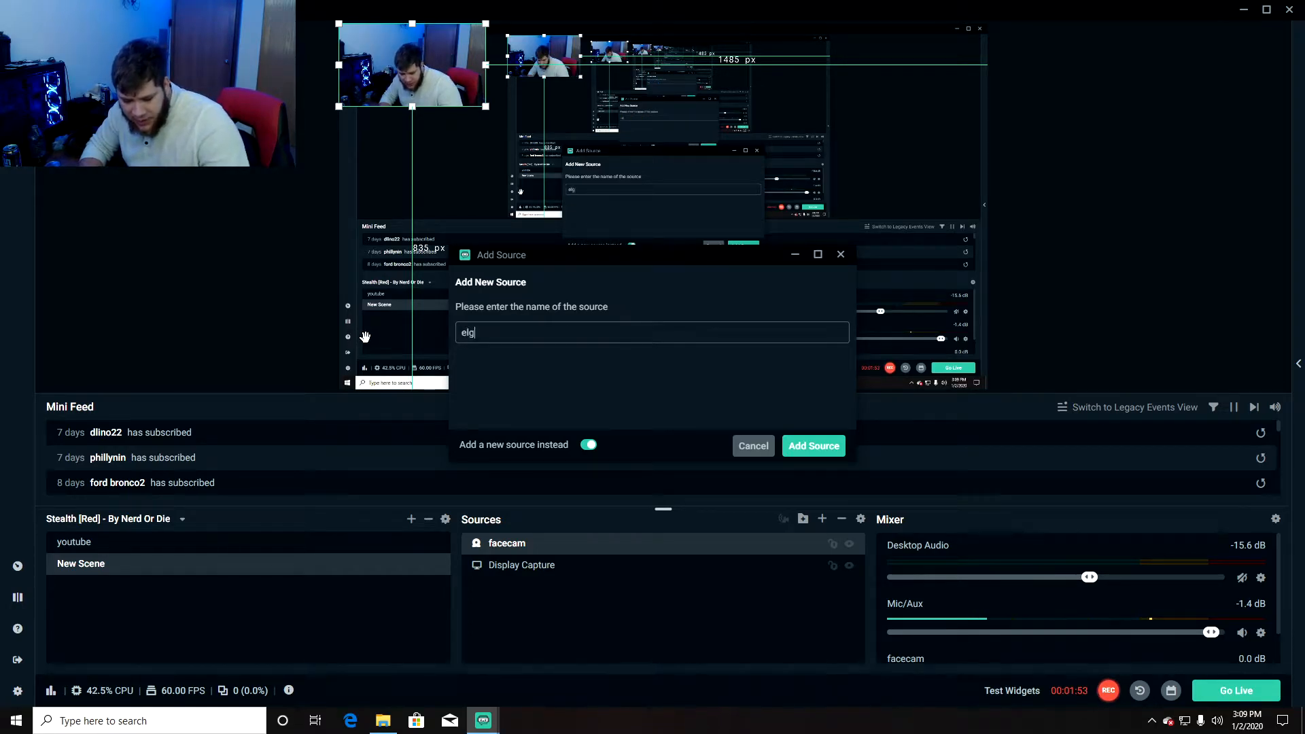
left_click(825, 449)
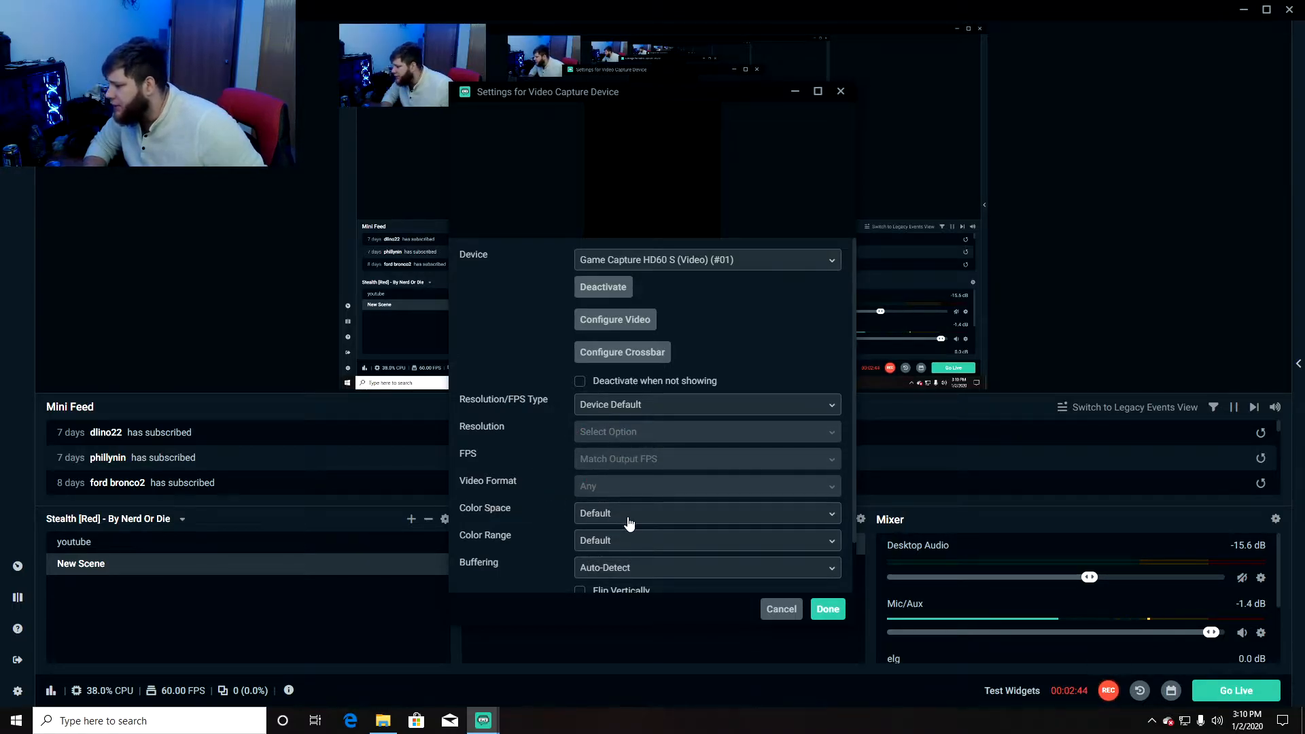
scroll(652, 499, "down", 2)
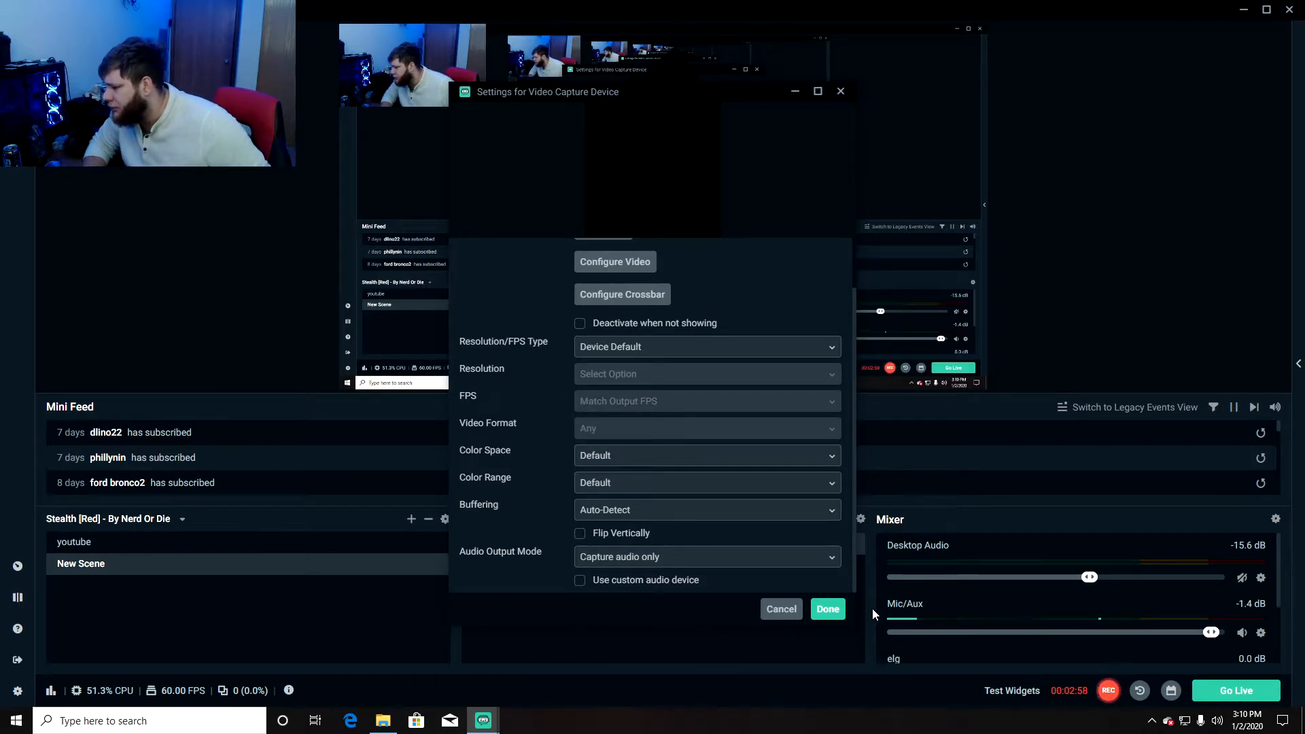
left_click(838, 616)
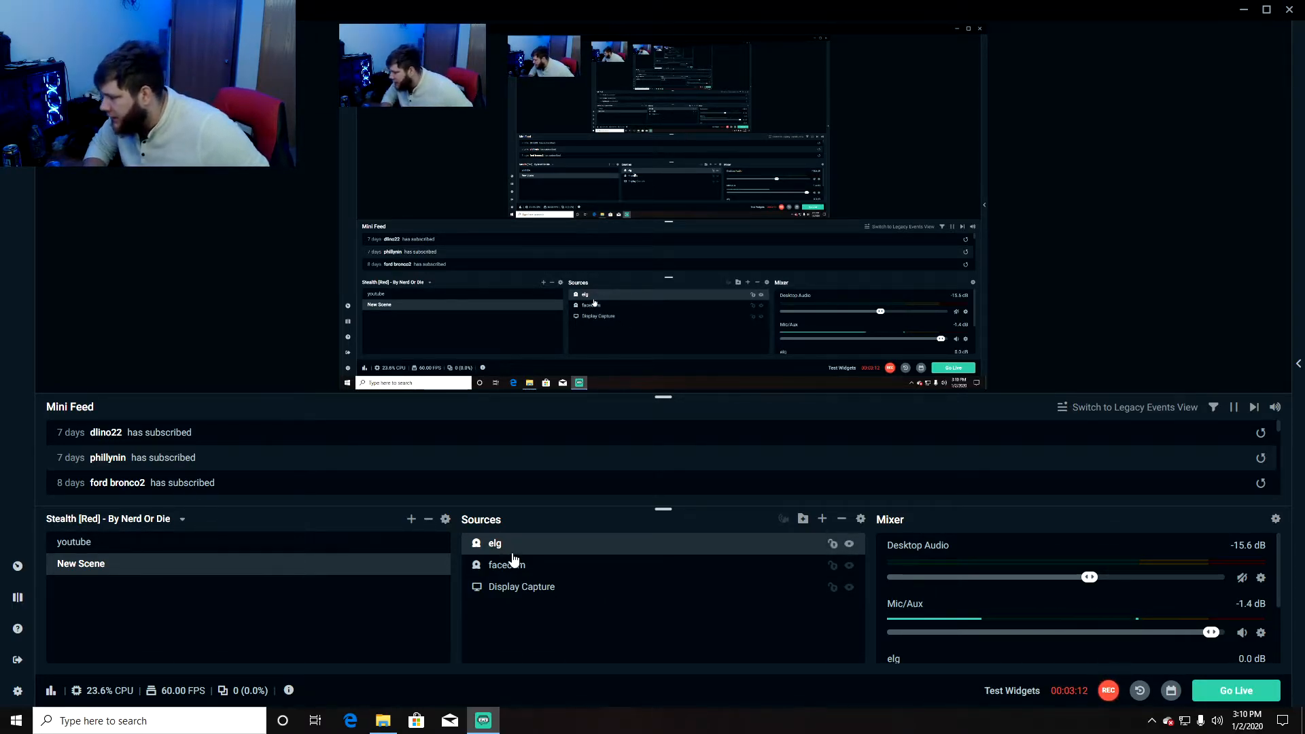
- Move the elg source below Display Capture in the source order and undo that move
left_click_drag(504, 556, 508, 602)
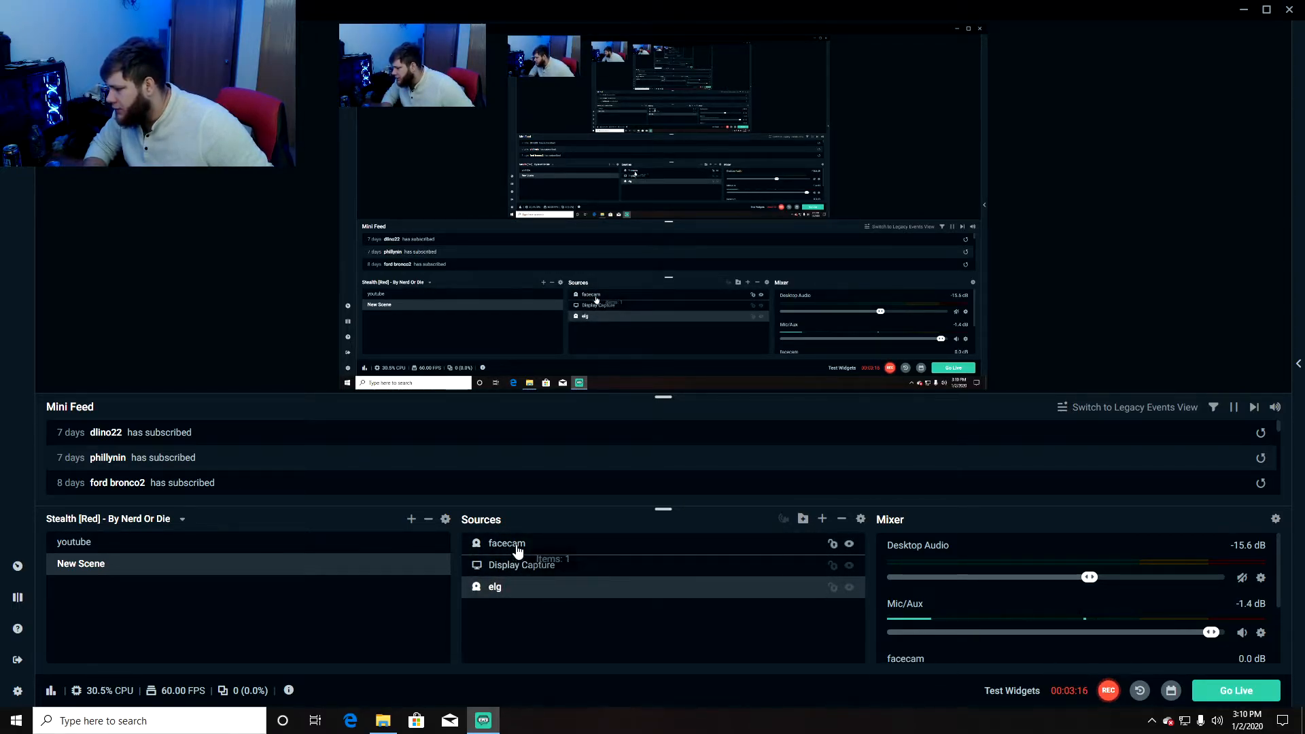
key("ctrl+z")
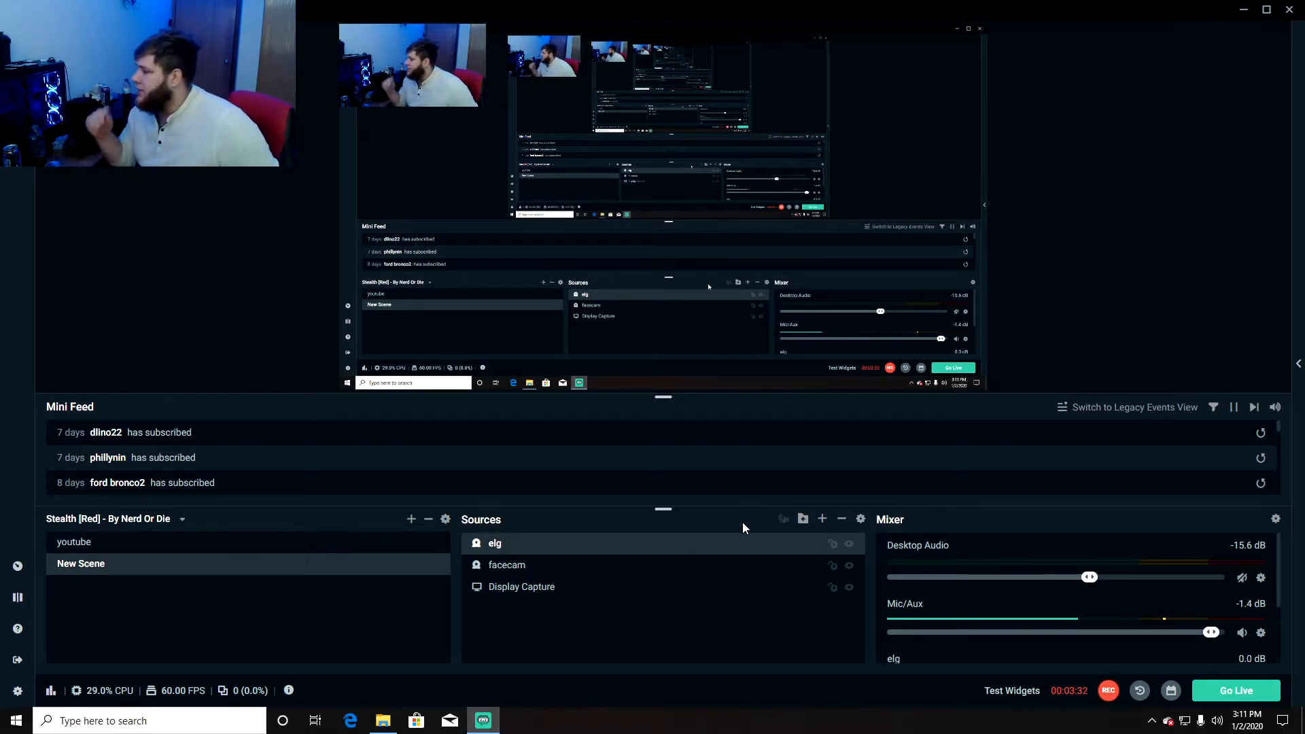
- Add the existing nuke image source to the scene and place it, scaled down, just beneath the facecam on the canvas
left_click(822, 523)
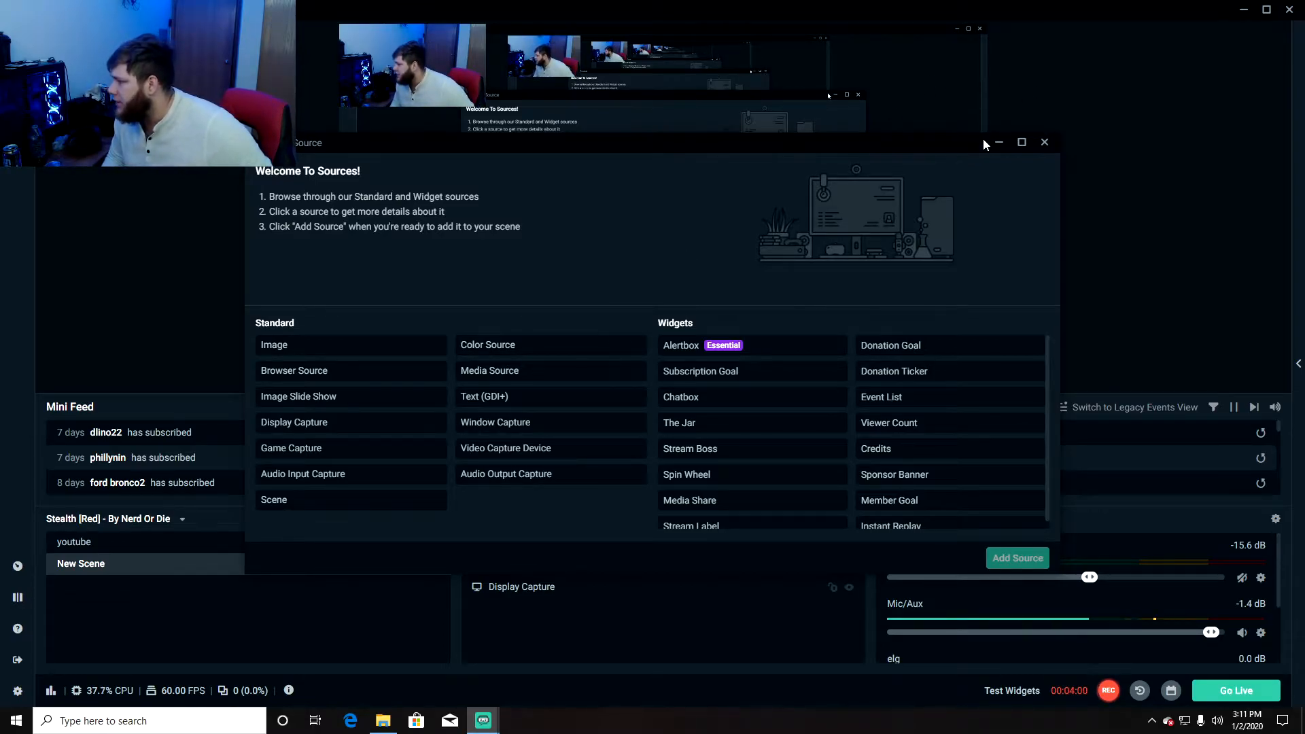
left_click_drag(983, 139, 972, 176)
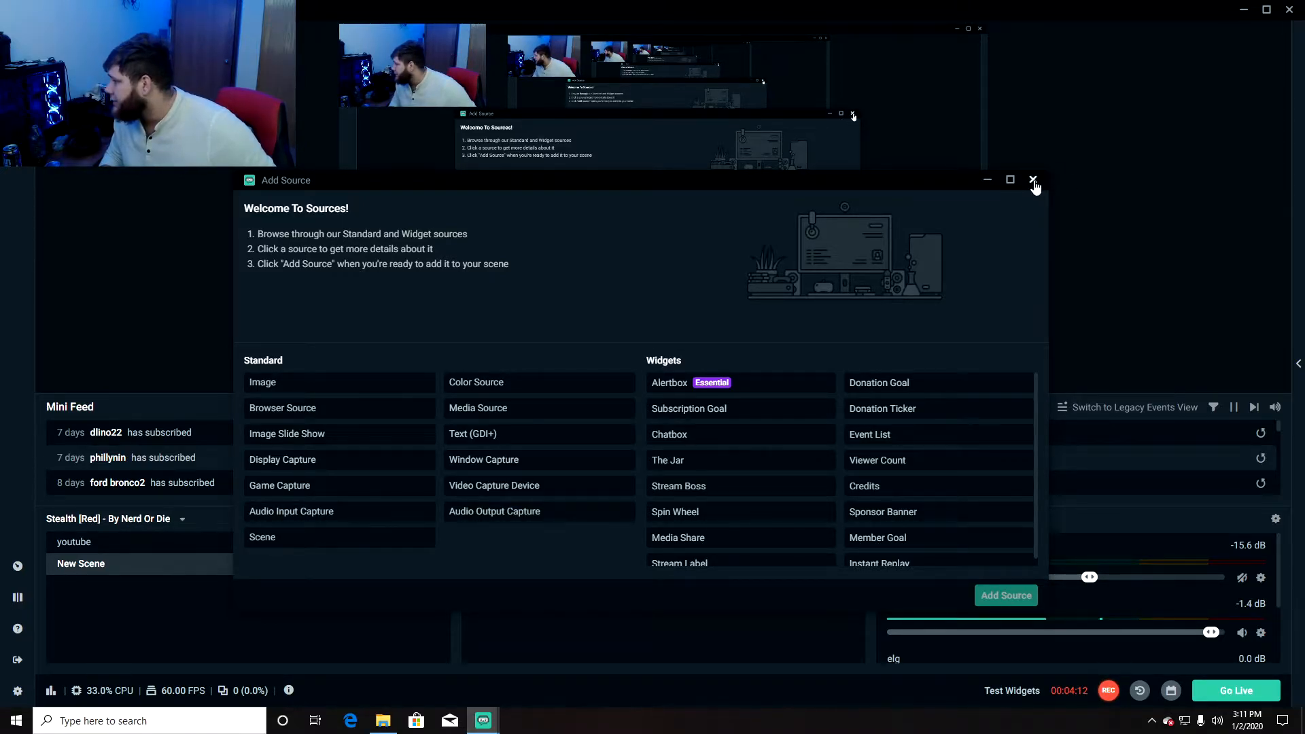
left_click(273, 386)
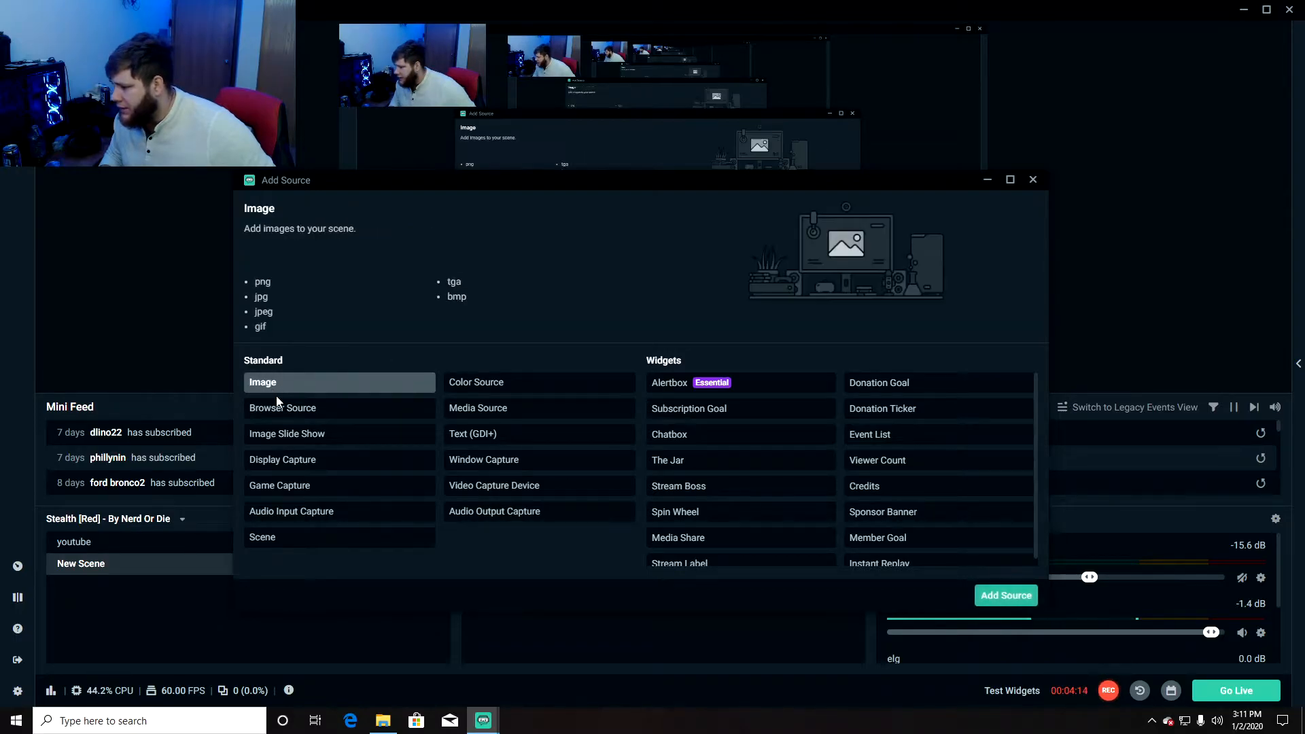
left_click(987, 595)
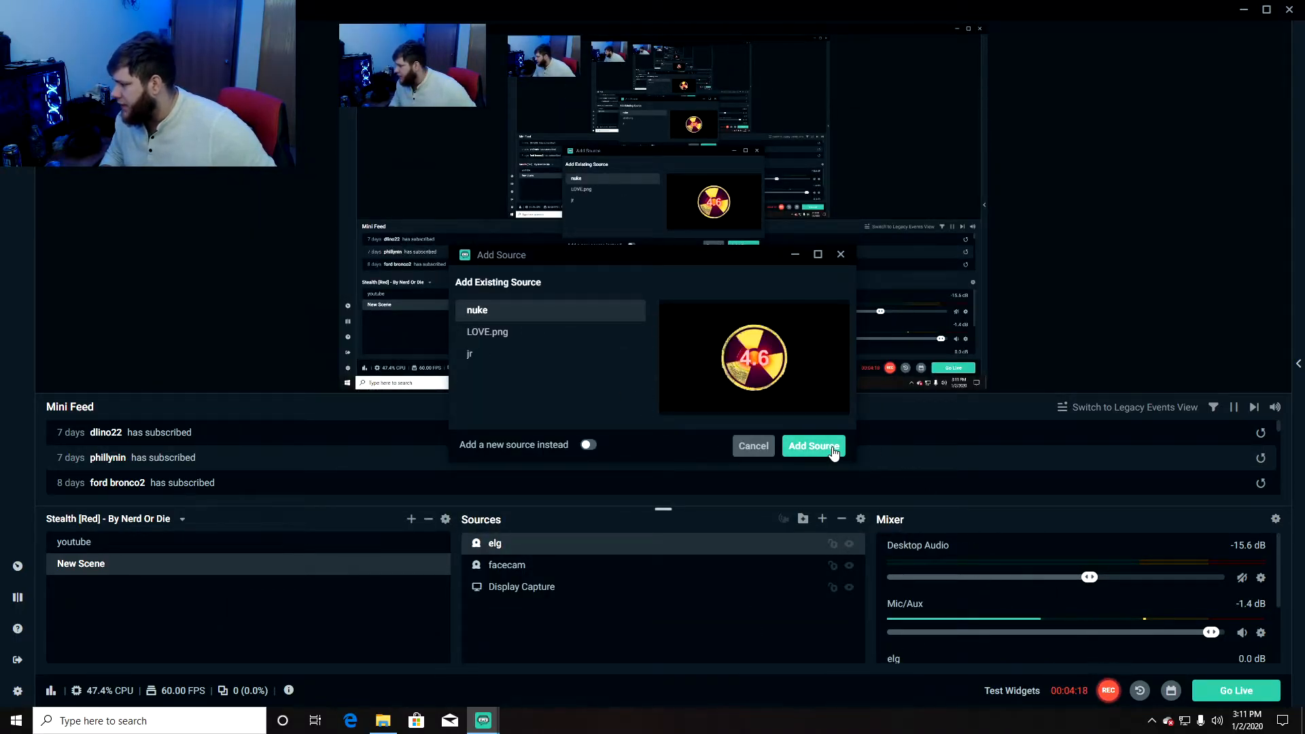
left_click(833, 453)
left_click_drag(770, 266, 417, 144)
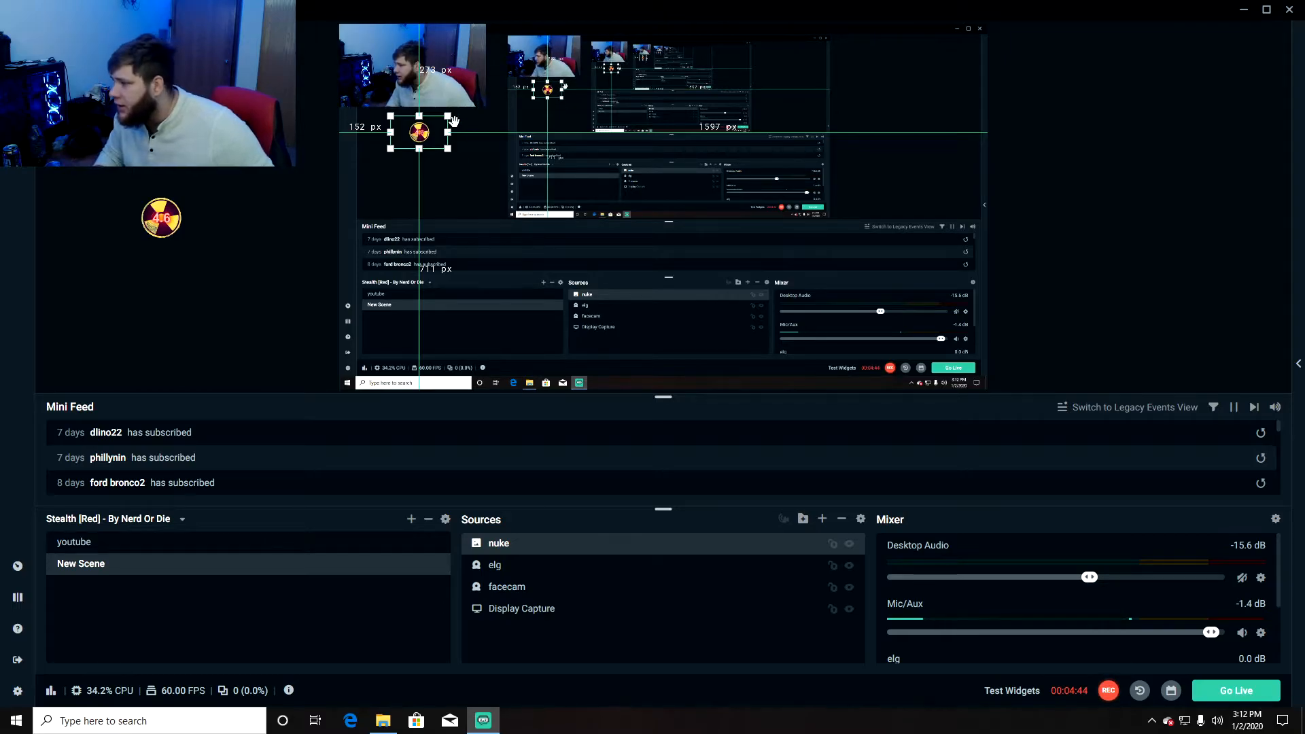
left_click_drag(428, 131, 383, 129)
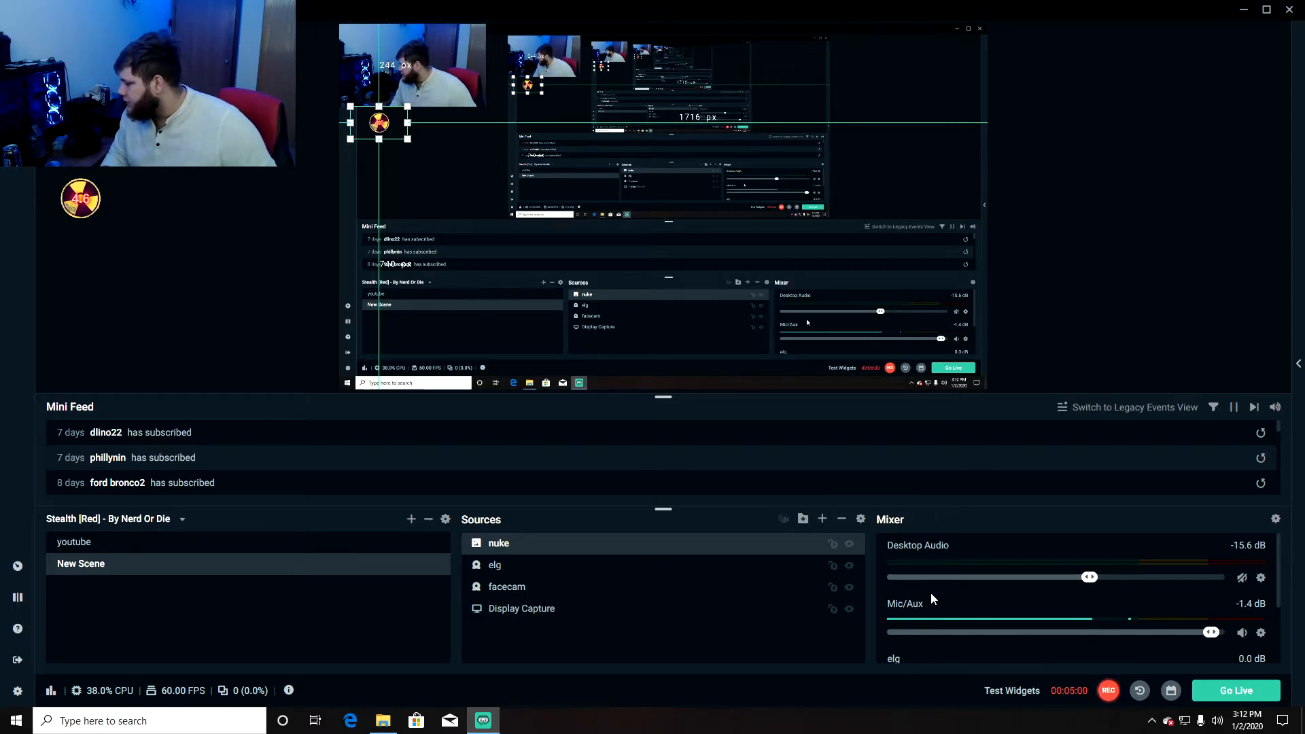
- Examine the available input devices in the Mic/Aux properties and close them without changing the device
left_click(1266, 636)
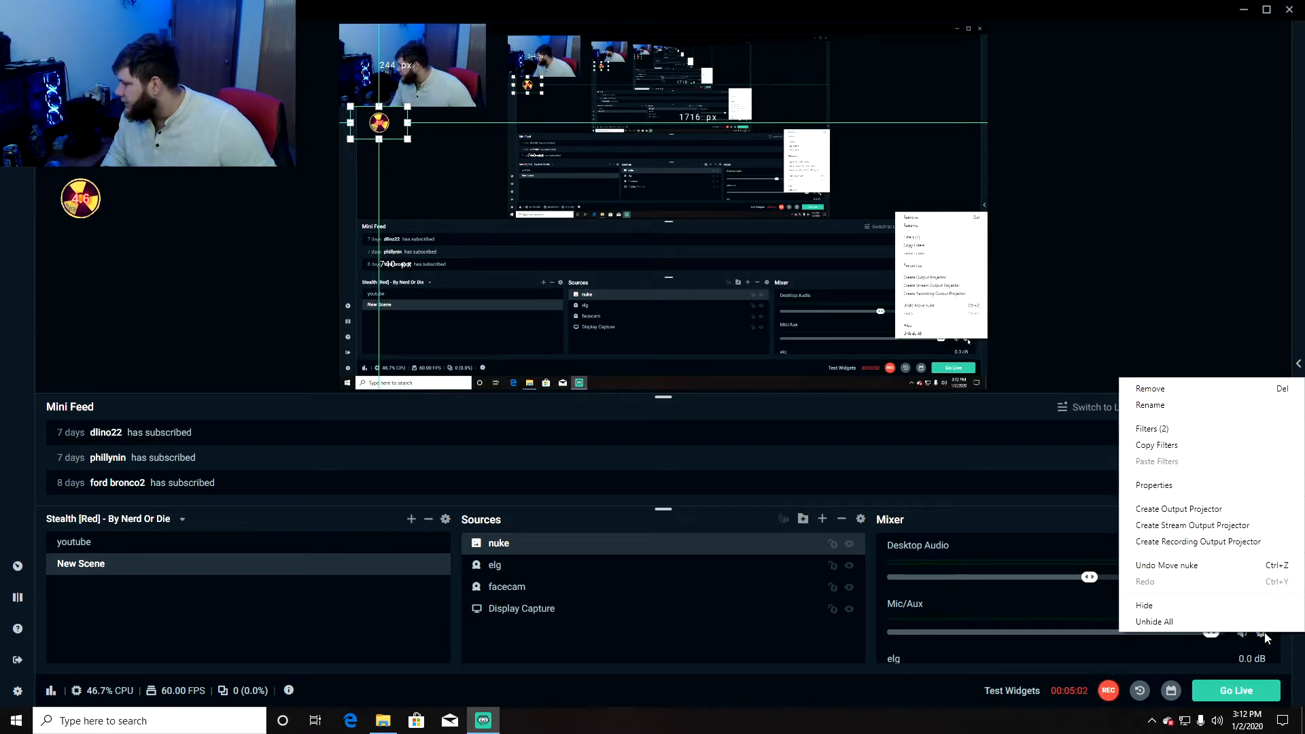
left_click(1213, 488)
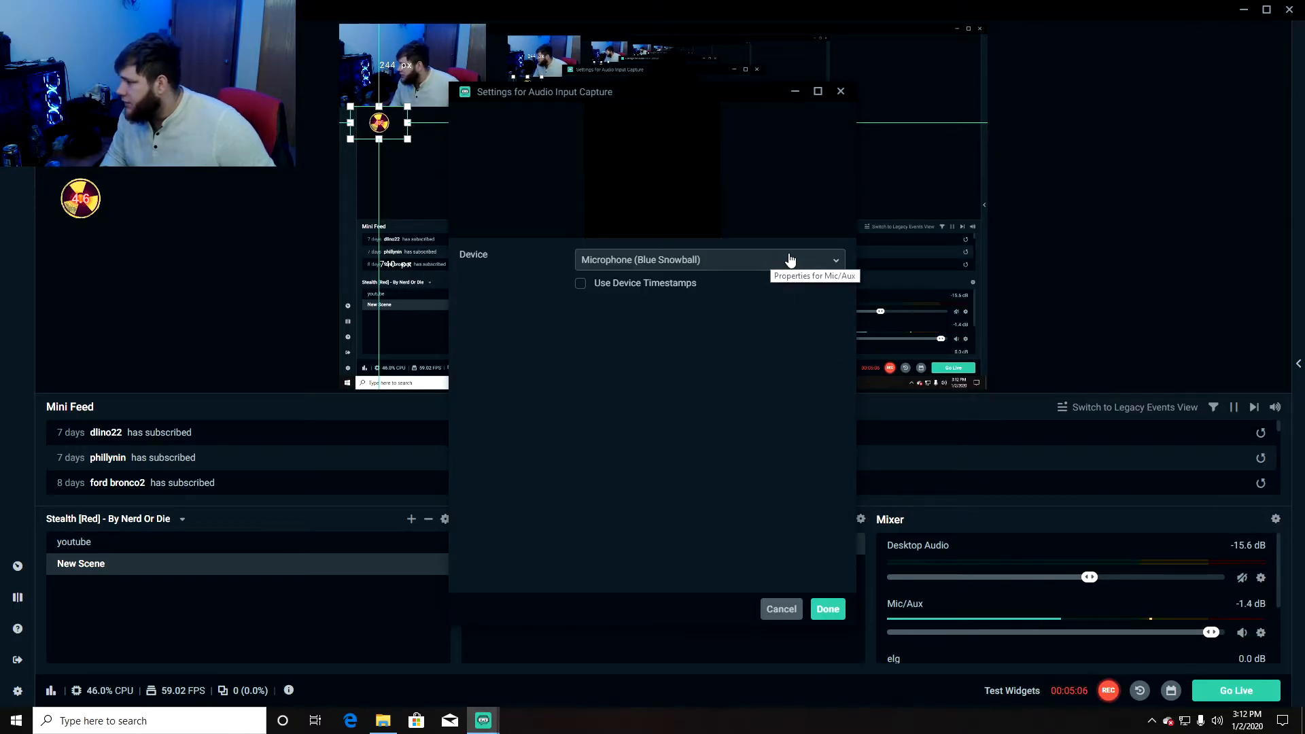
left_click(781, 261)
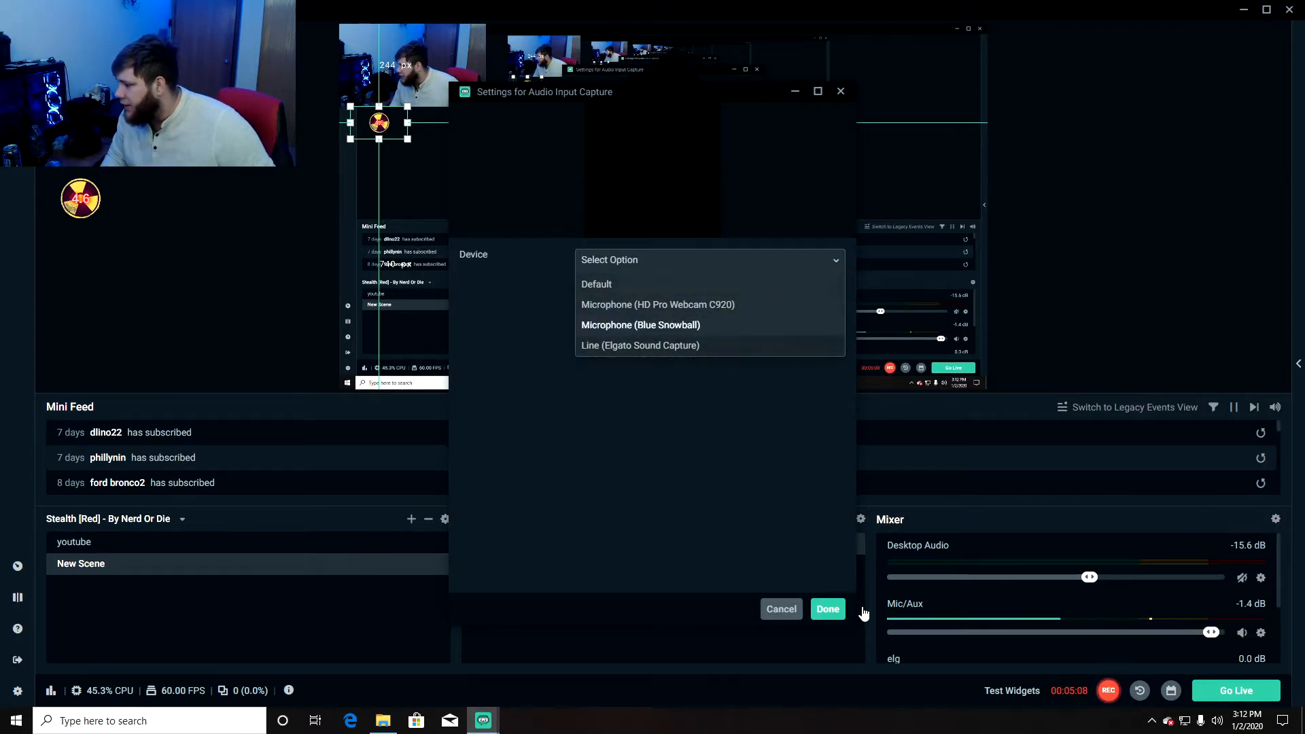
left_click(841, 96)
left_click(841, 96)
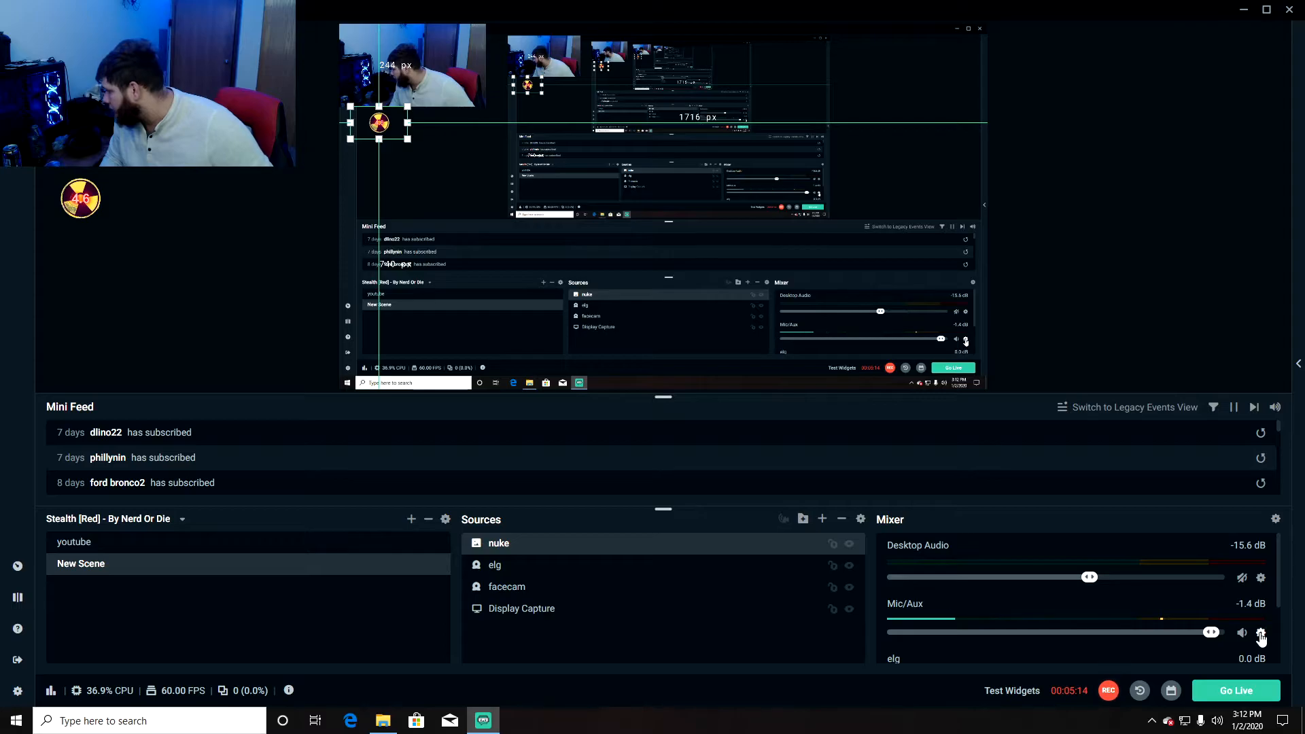
- Review the Mic/Aux option list and look through the remaining audio channels in the mixer
left_click(1260, 634)
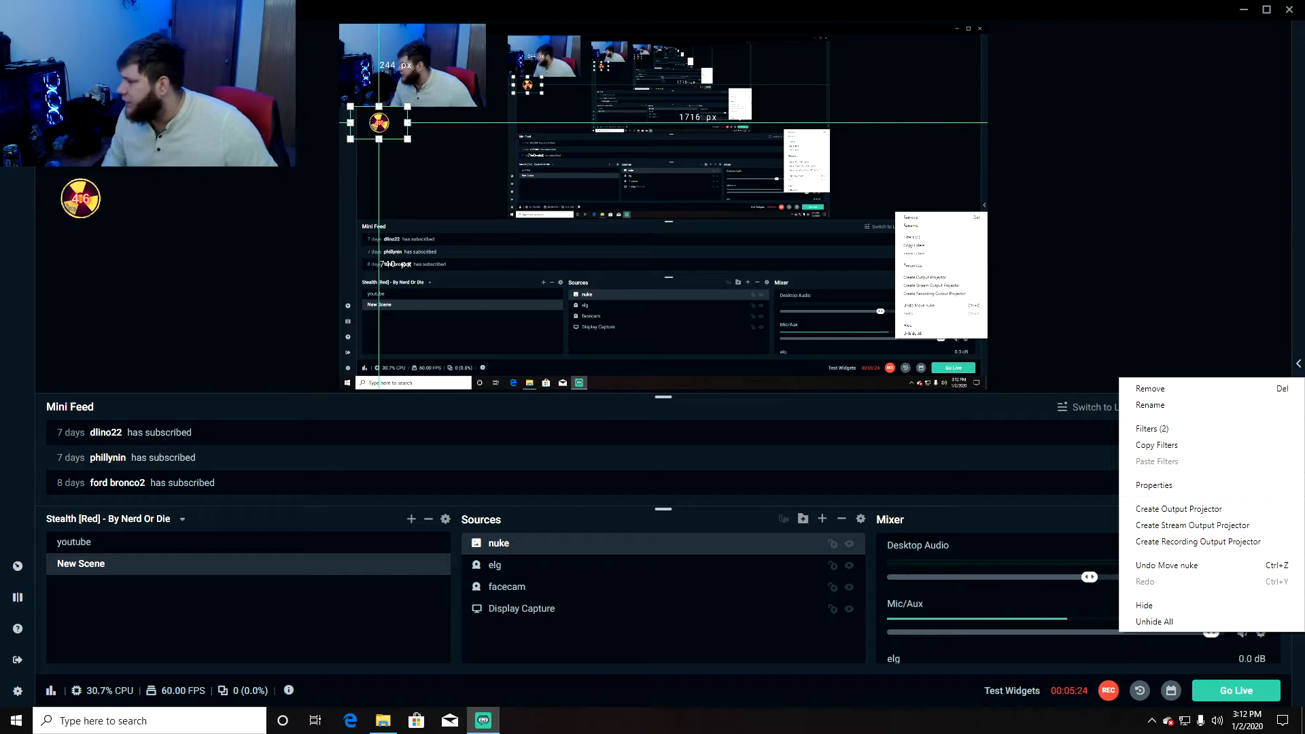
left_click(1174, 212)
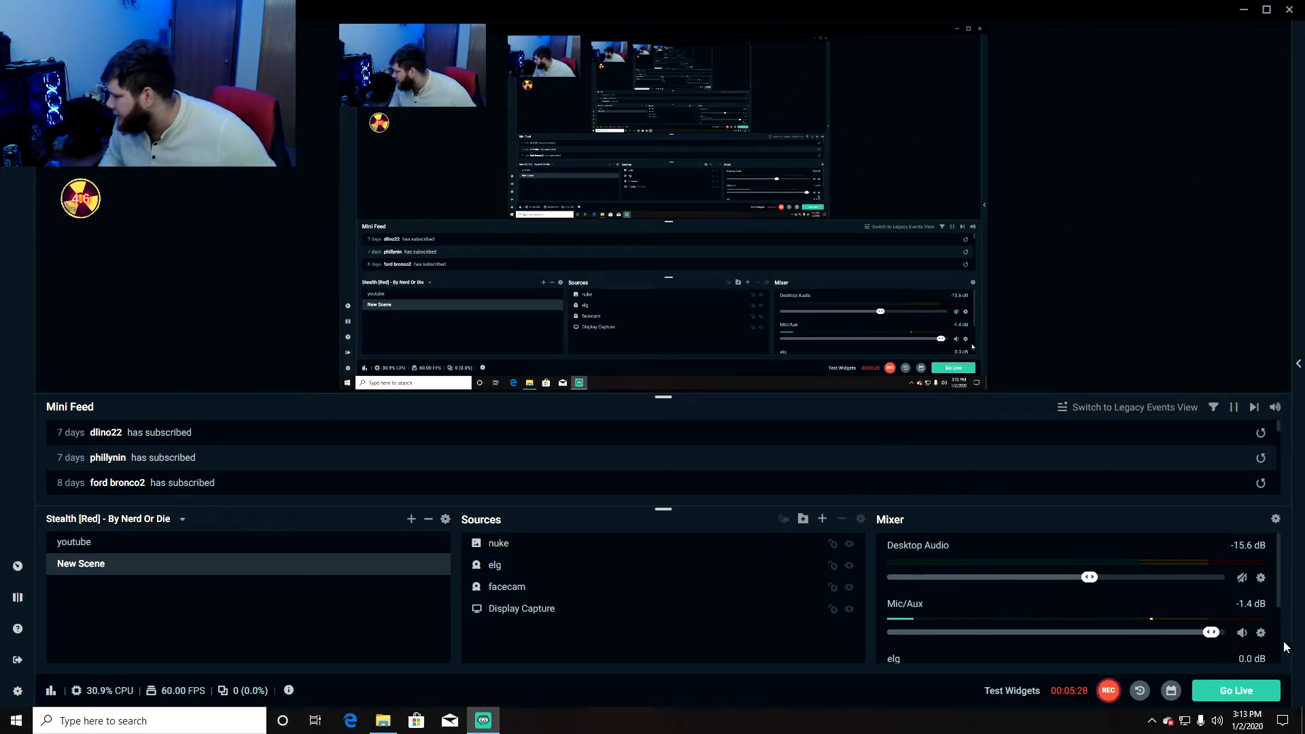
scroll(1186, 578, "down", 2)
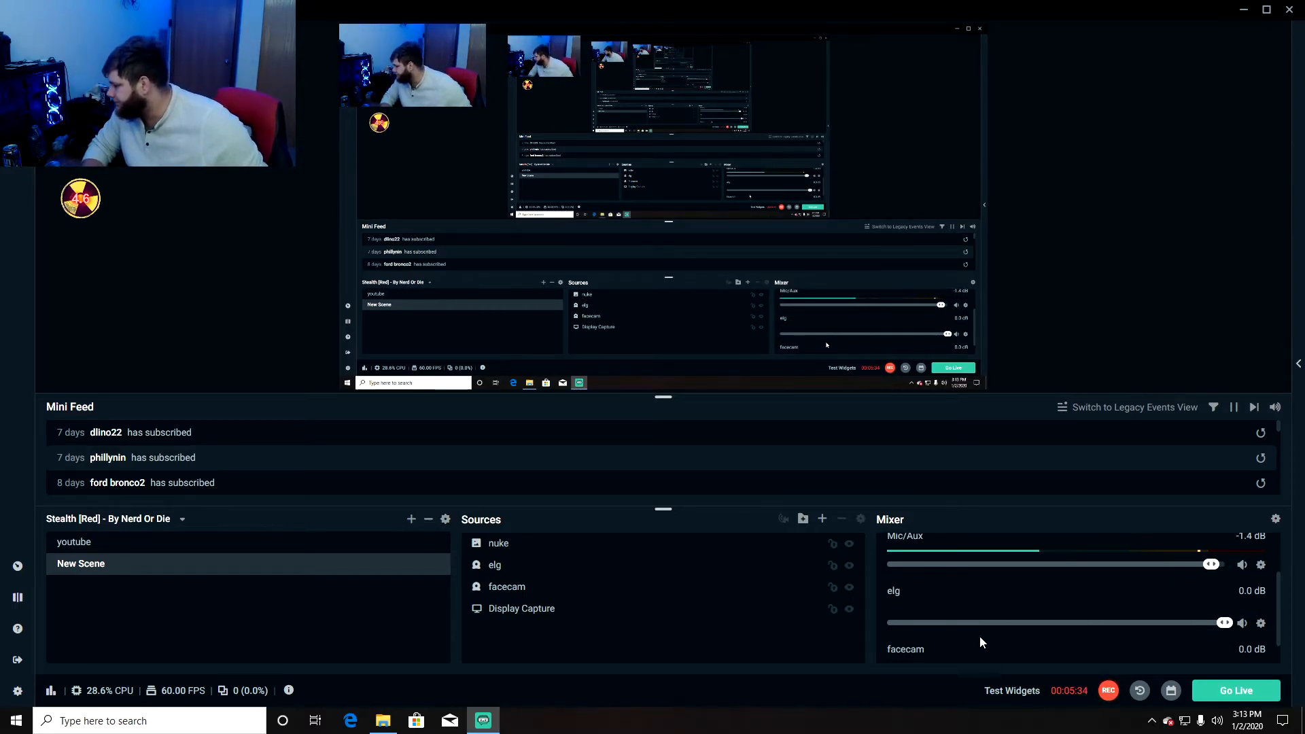
scroll(985, 605, "down", 1)
scroll(1060, 620, "up", 3)
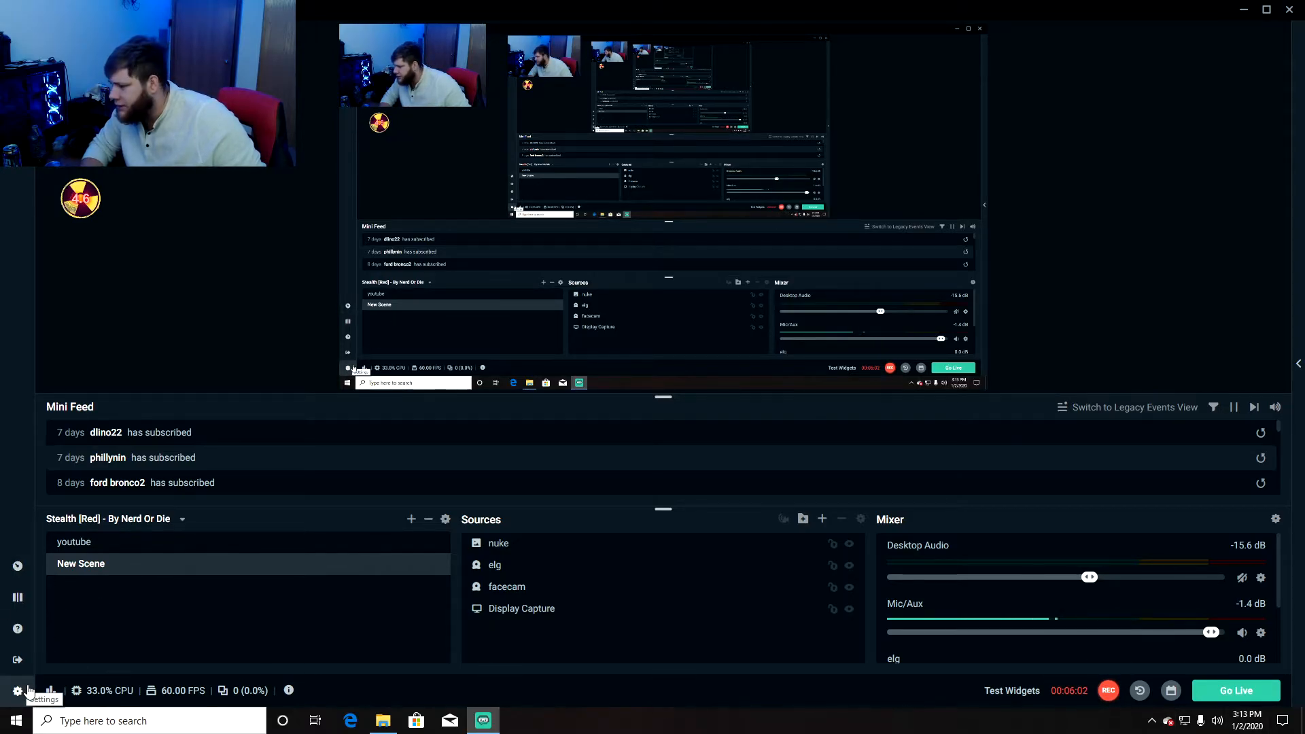
- Open the application settings and review the Stream, Output and Advanced categories
left_click(22, 691)
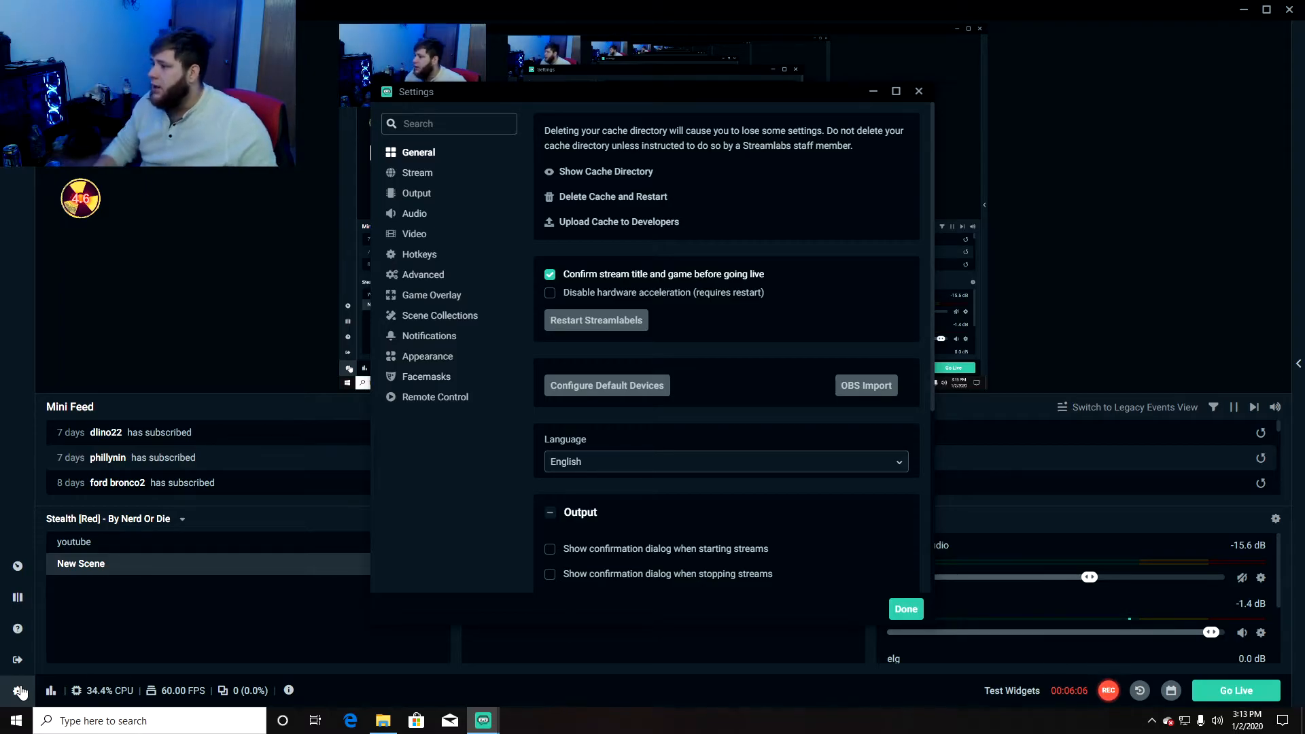
left_click(416, 178)
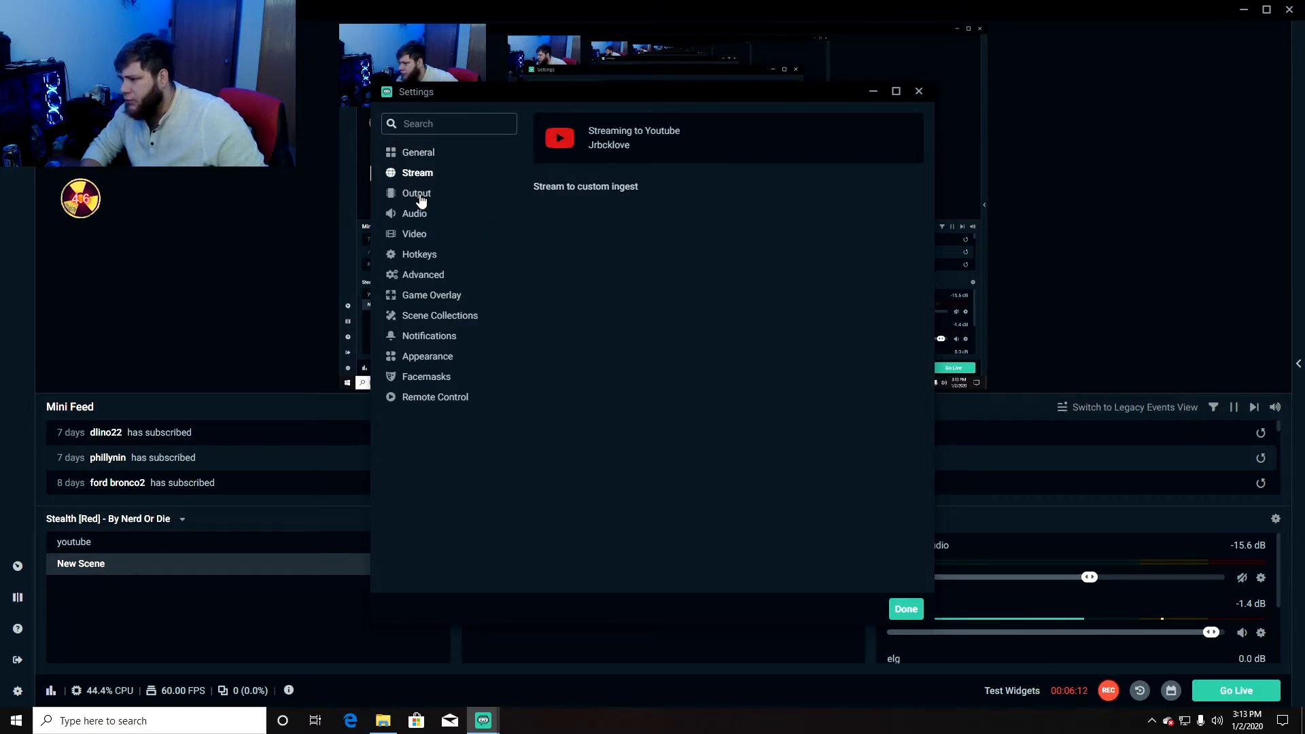
left_click(420, 201)
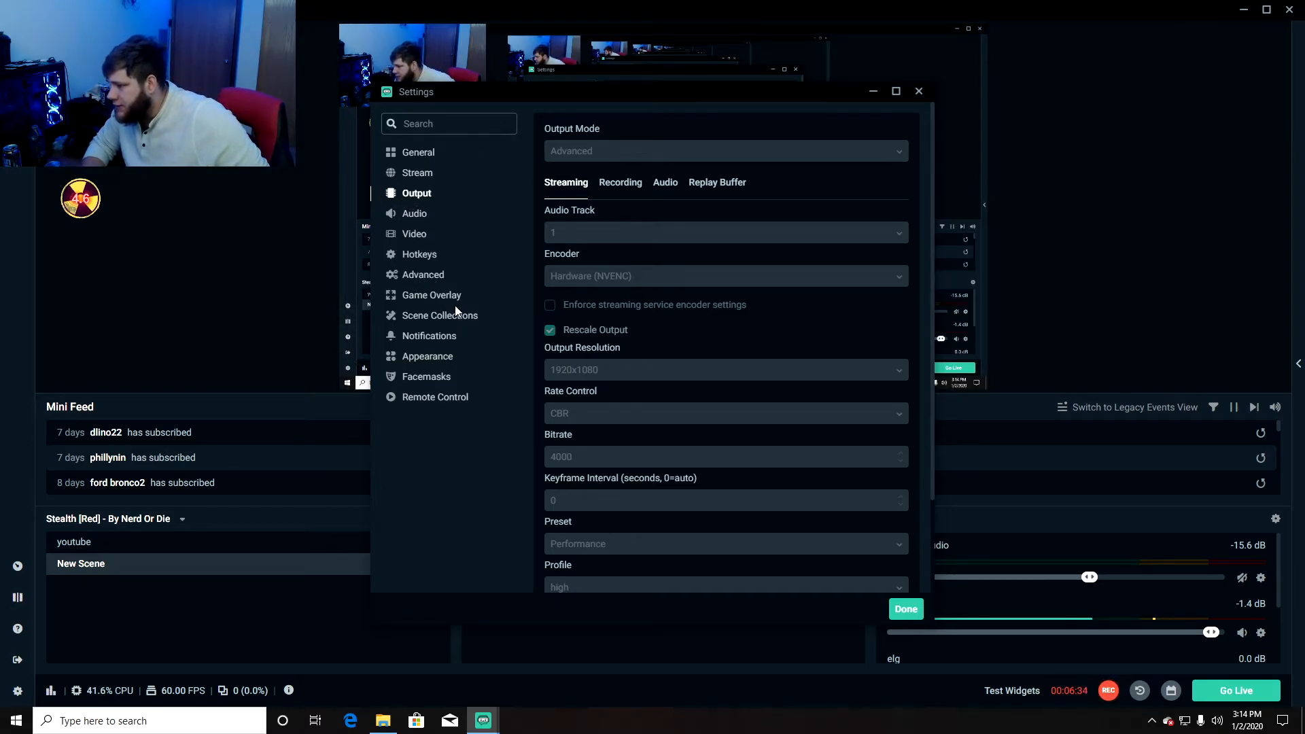
left_click(423, 276)
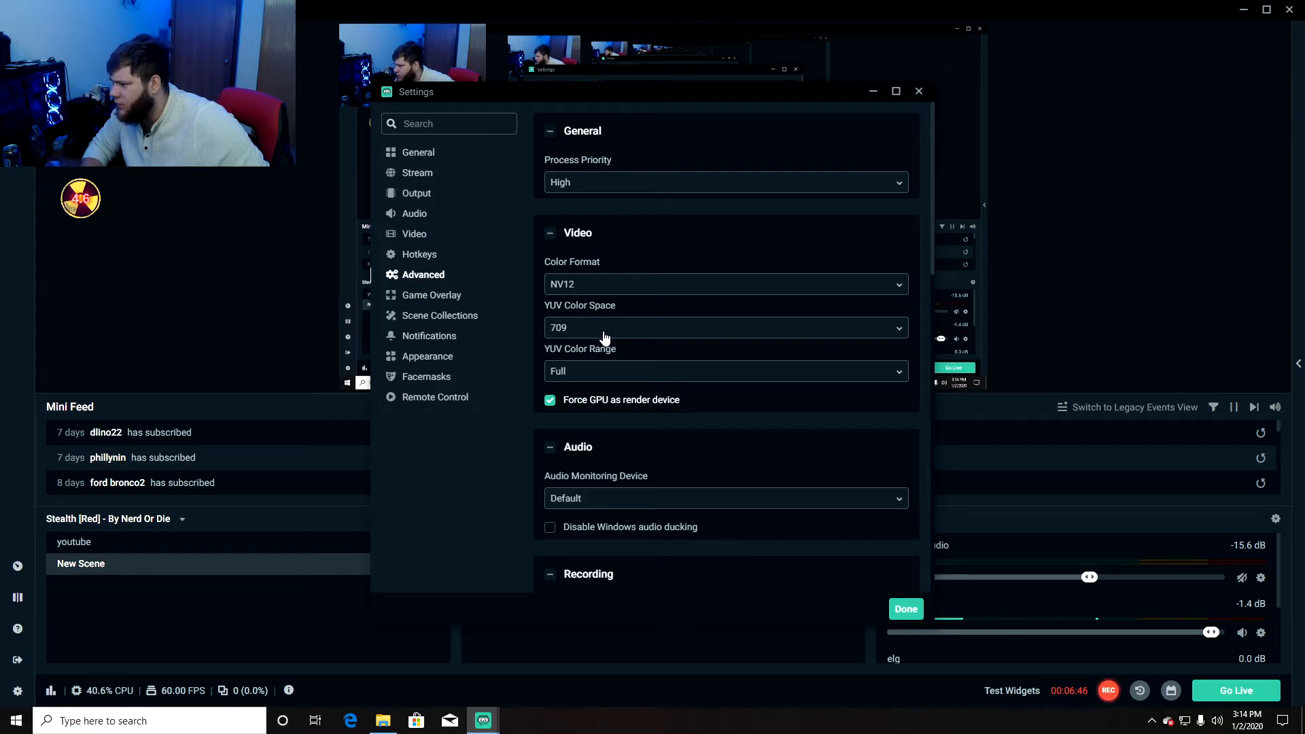
- Review all sections of the Advanced settings, from the video and recording options through to network, sources and media files
scroll(578, 406, "down", 1)
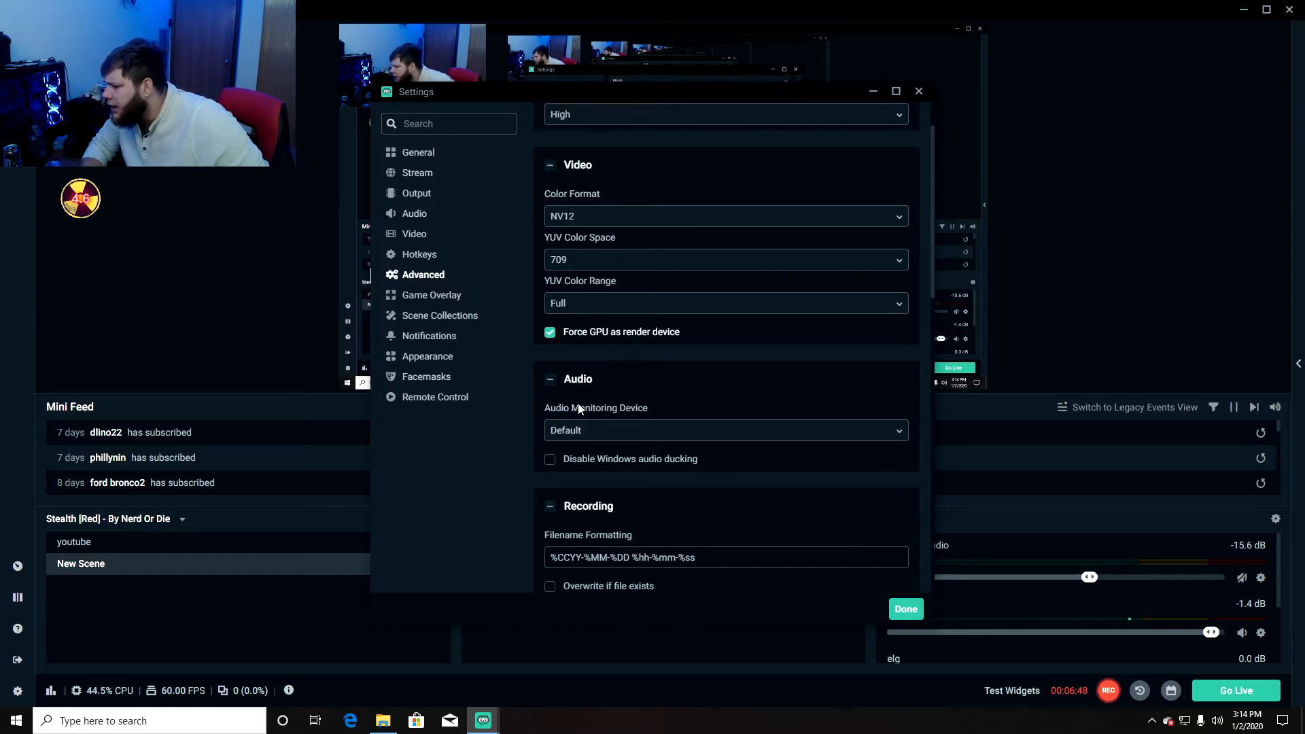
scroll(627, 382, "down", 1)
scroll(624, 384, "down", 3)
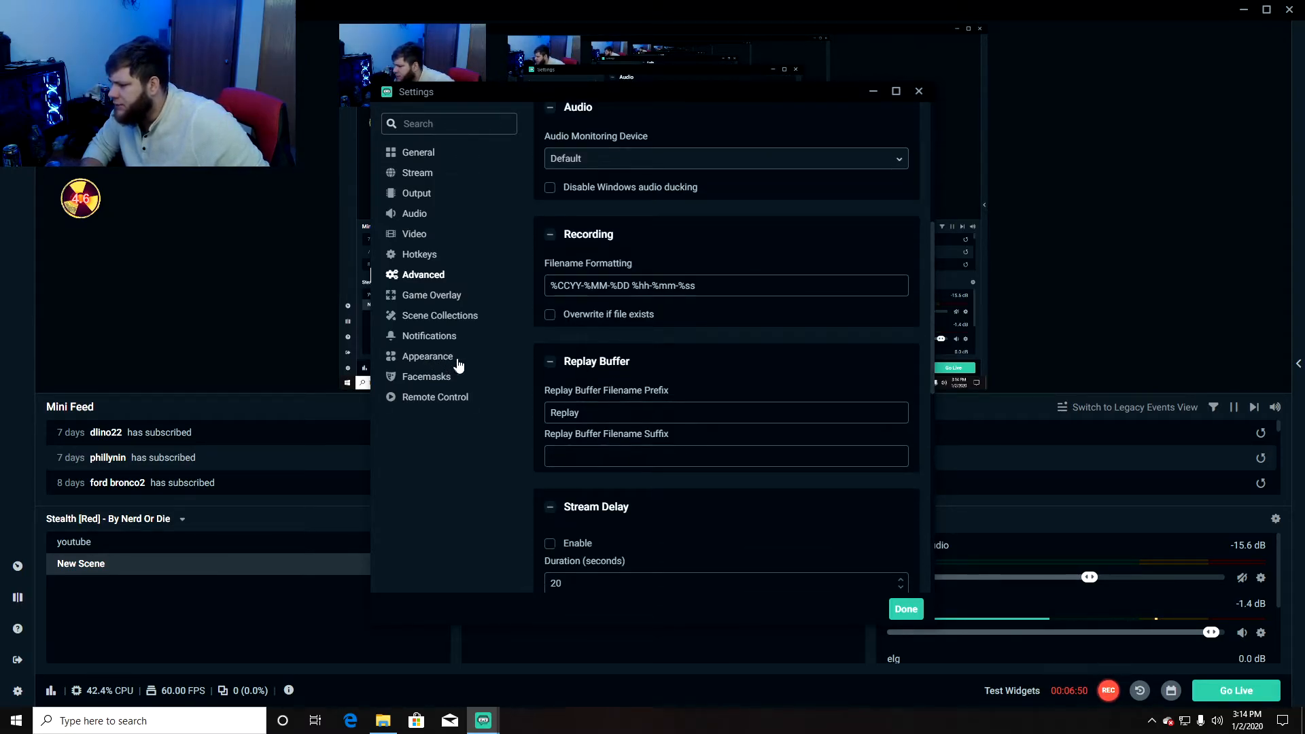
scroll(589, 297, "down", 1)
scroll(588, 297, "down", 5)
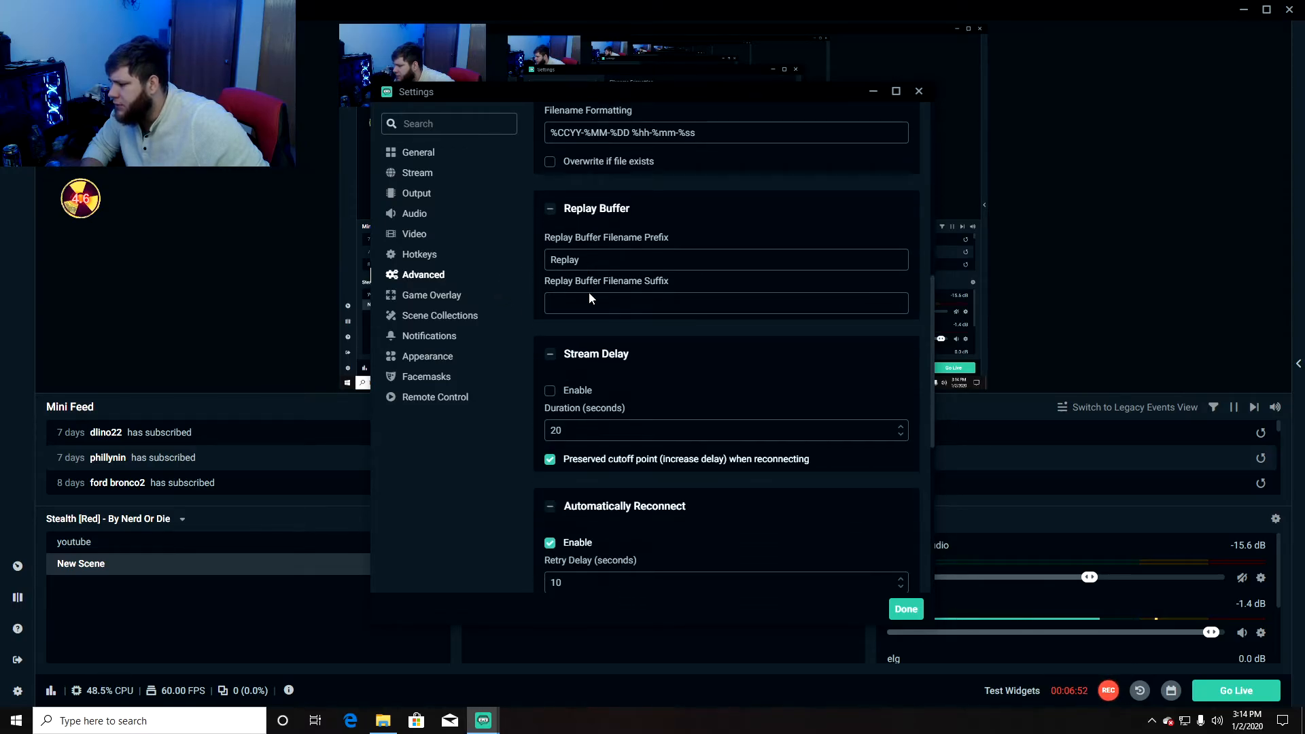
scroll(590, 297, "down", 2)
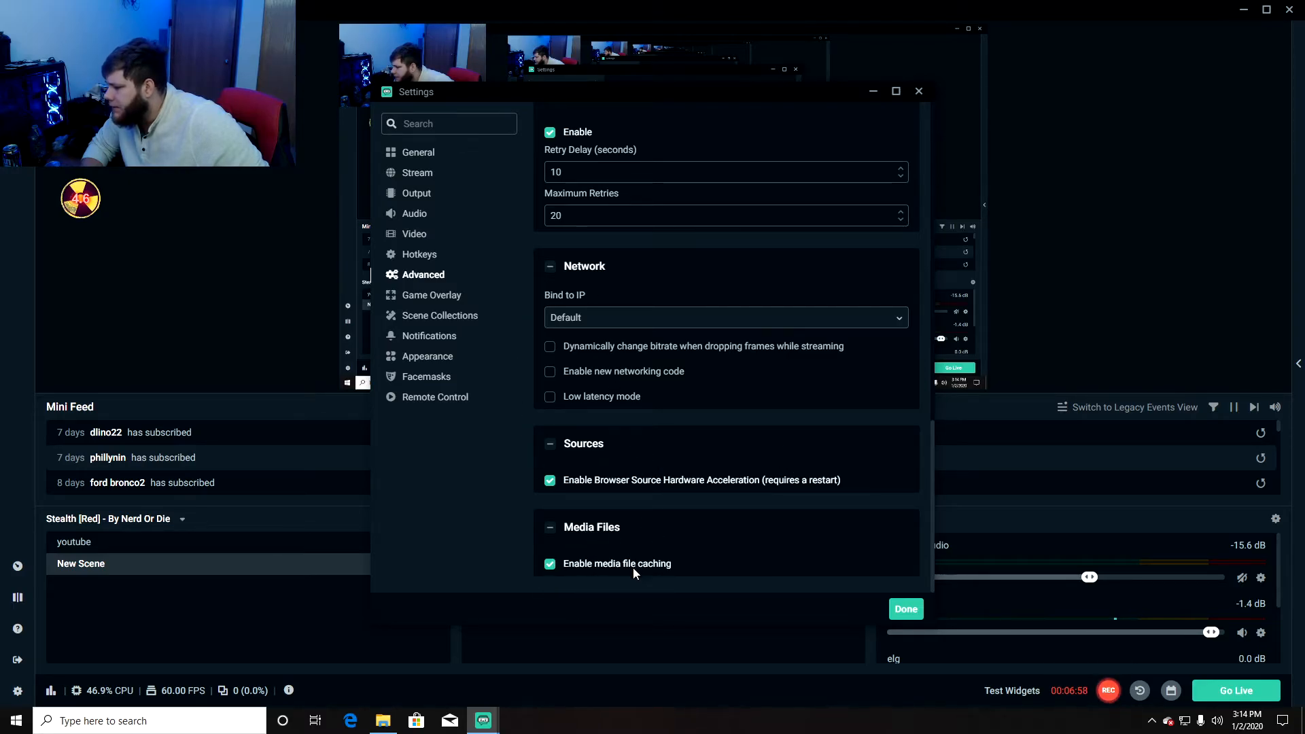
scroll(625, 533, "up", 14)
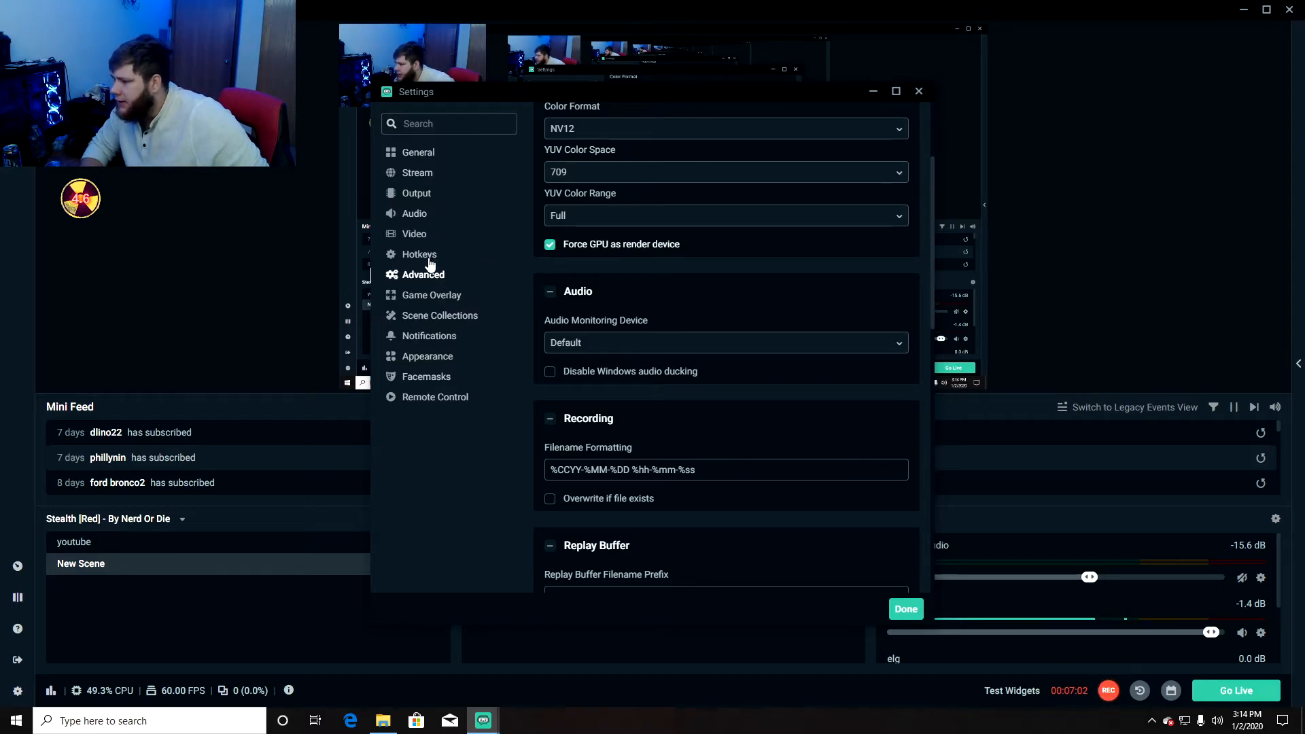
- Examine the resolution and FPS options in the Video settings and the streaming encoder options in the Output settings
left_click(416, 236)
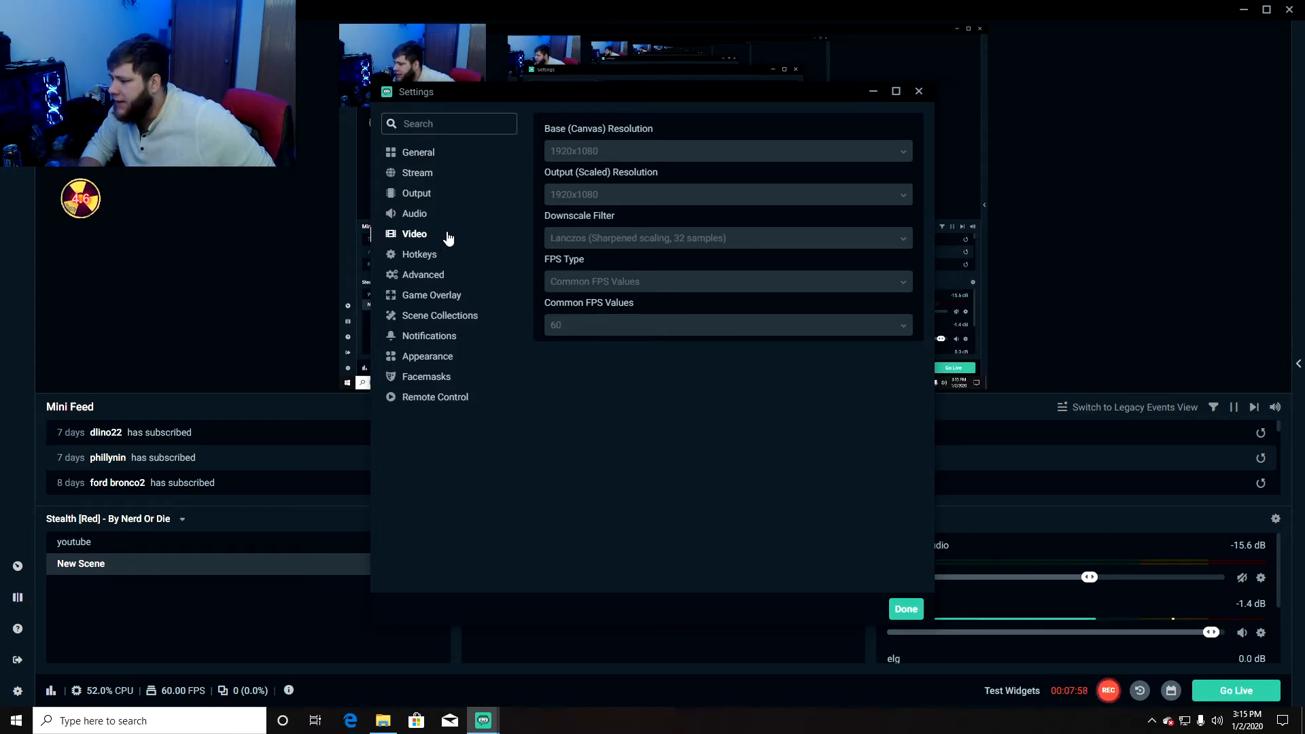
left_click(416, 197)
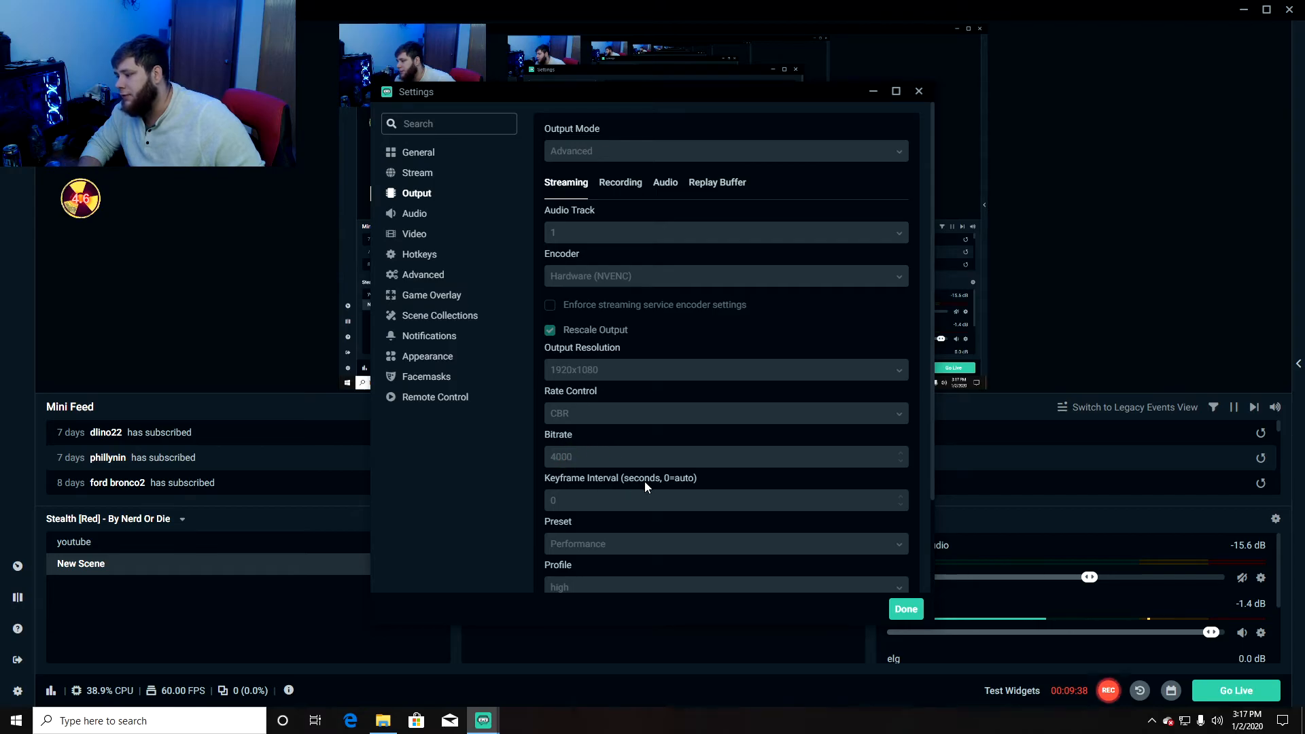
scroll(646, 486, "down", 2)
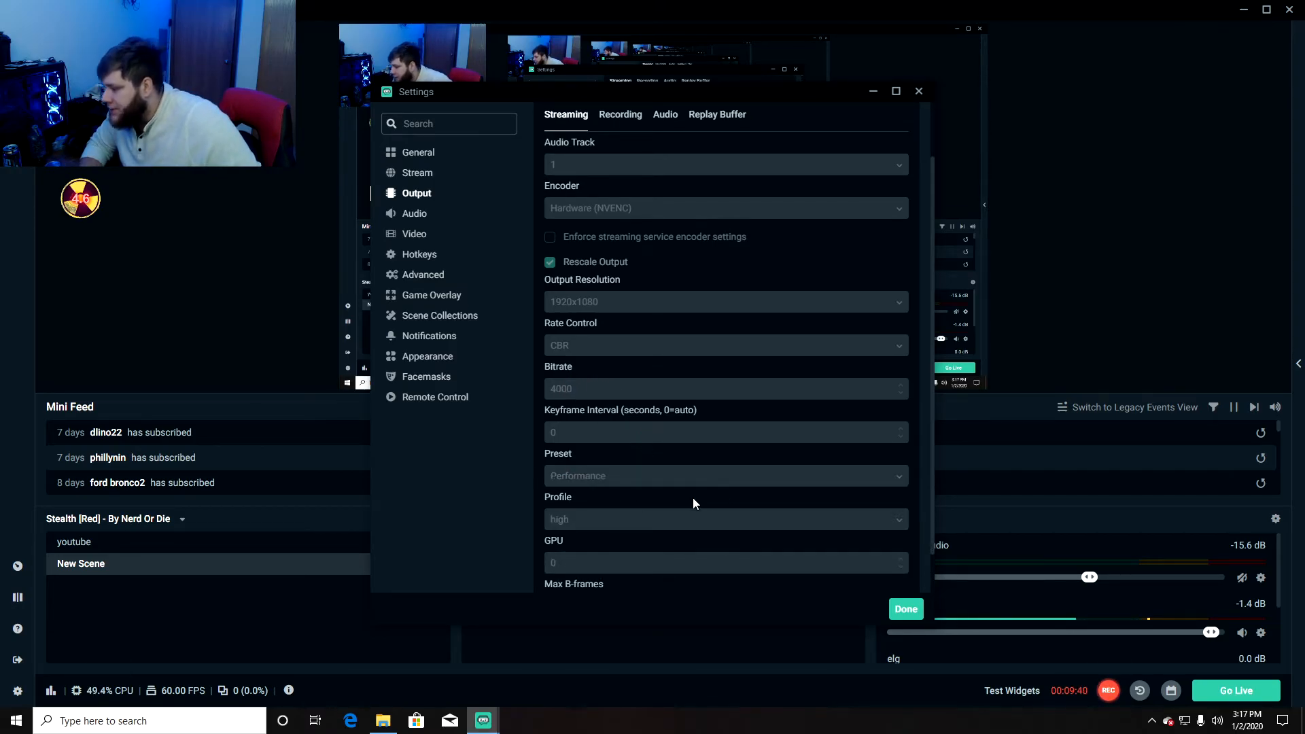
scroll(580, 514, "down", 2)
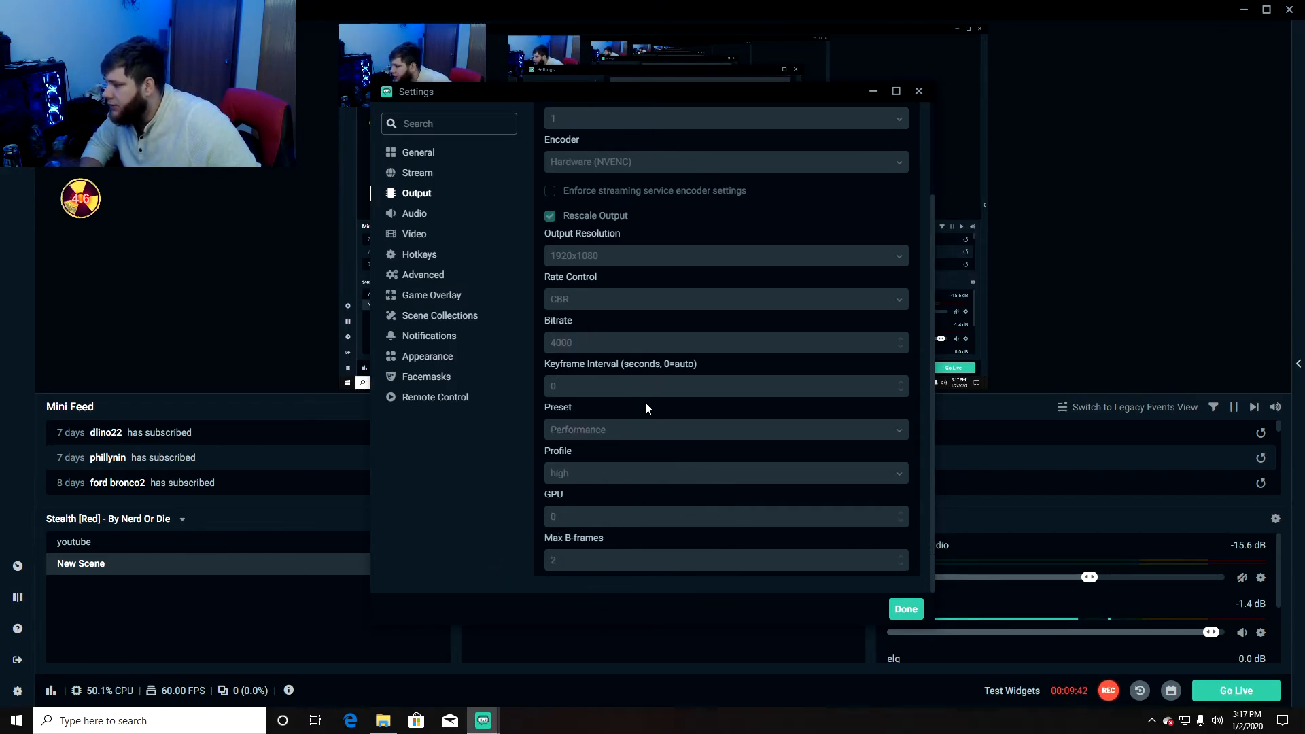
scroll(652, 404, "up", 4)
- Examine the recording, audio track and replay buffer options in the Output settings
left_click(630, 184)
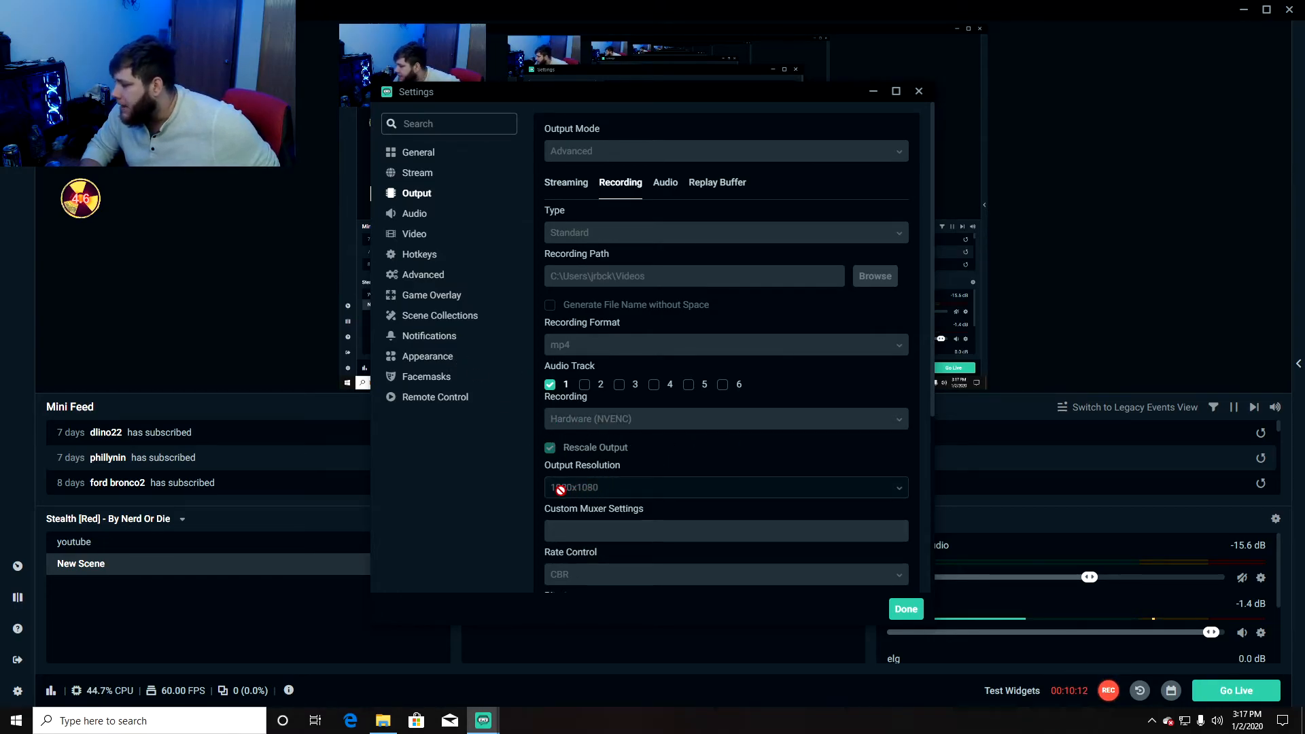
scroll(647, 496, "down", 3)
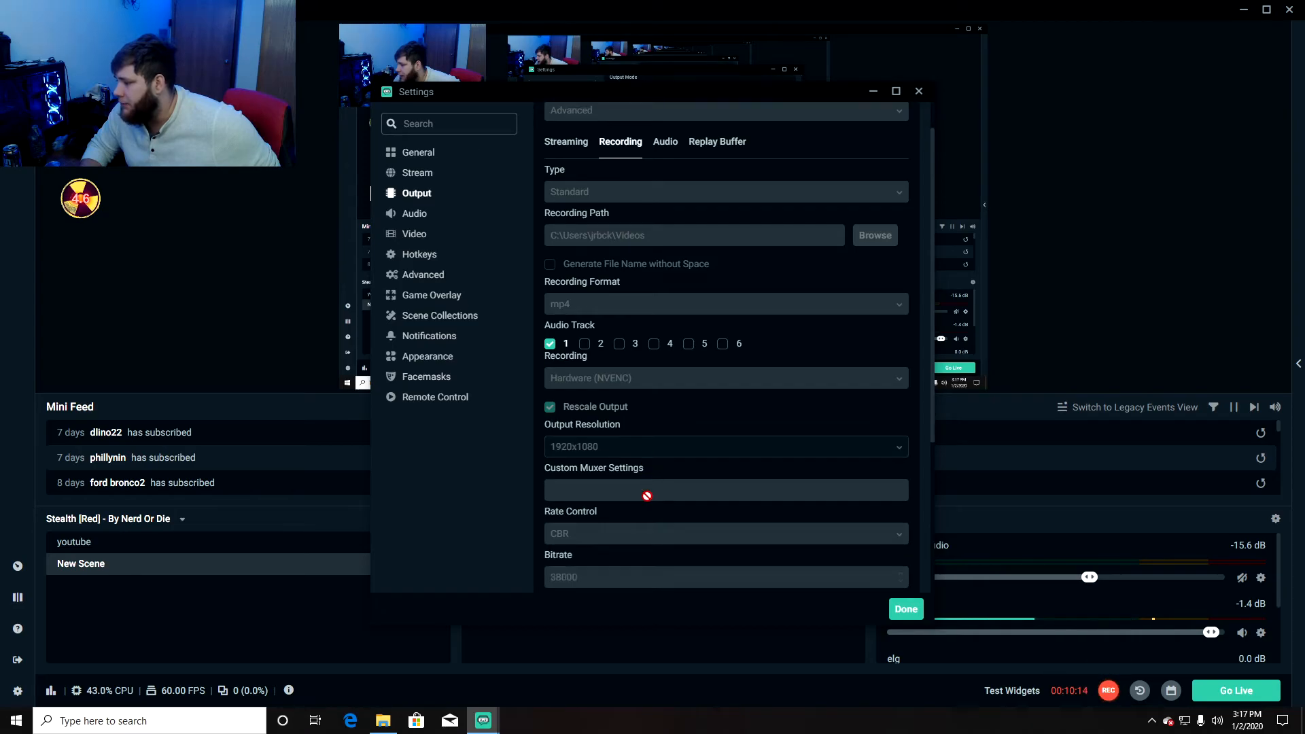
scroll(611, 489, "down", 2)
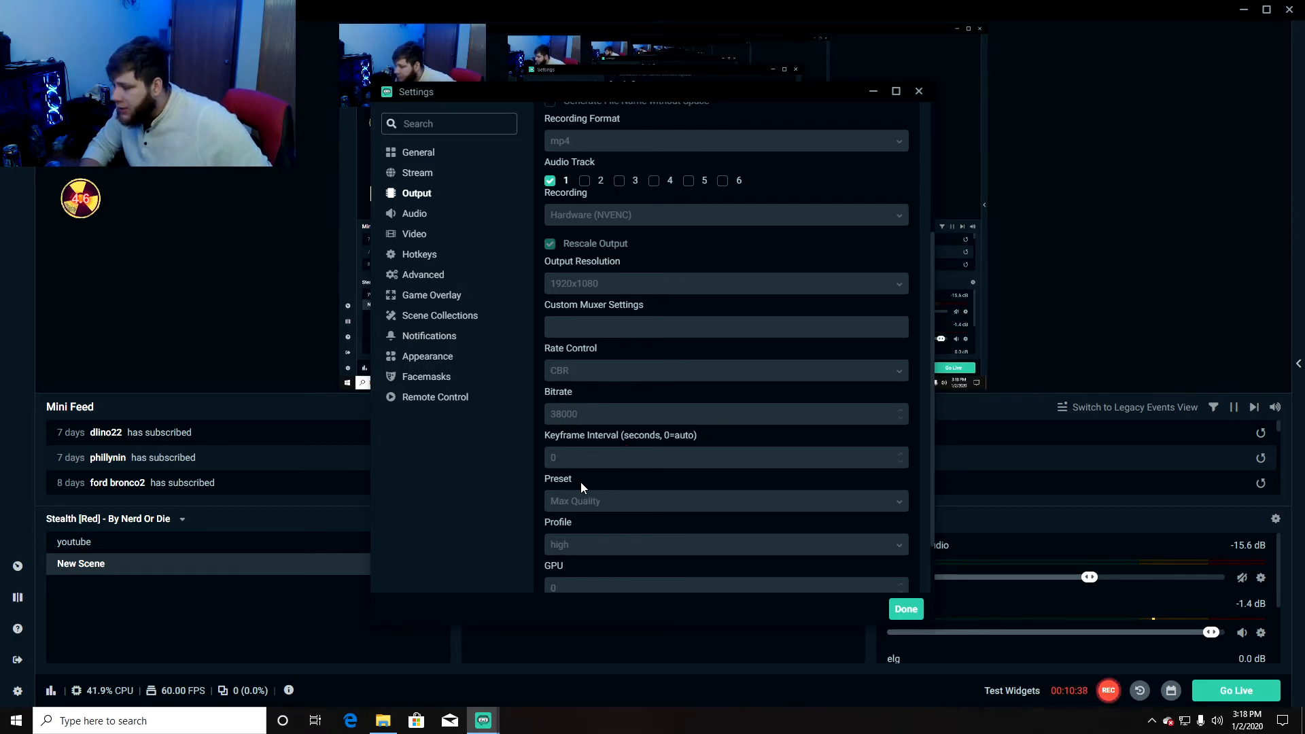
scroll(597, 533, "down", 1)
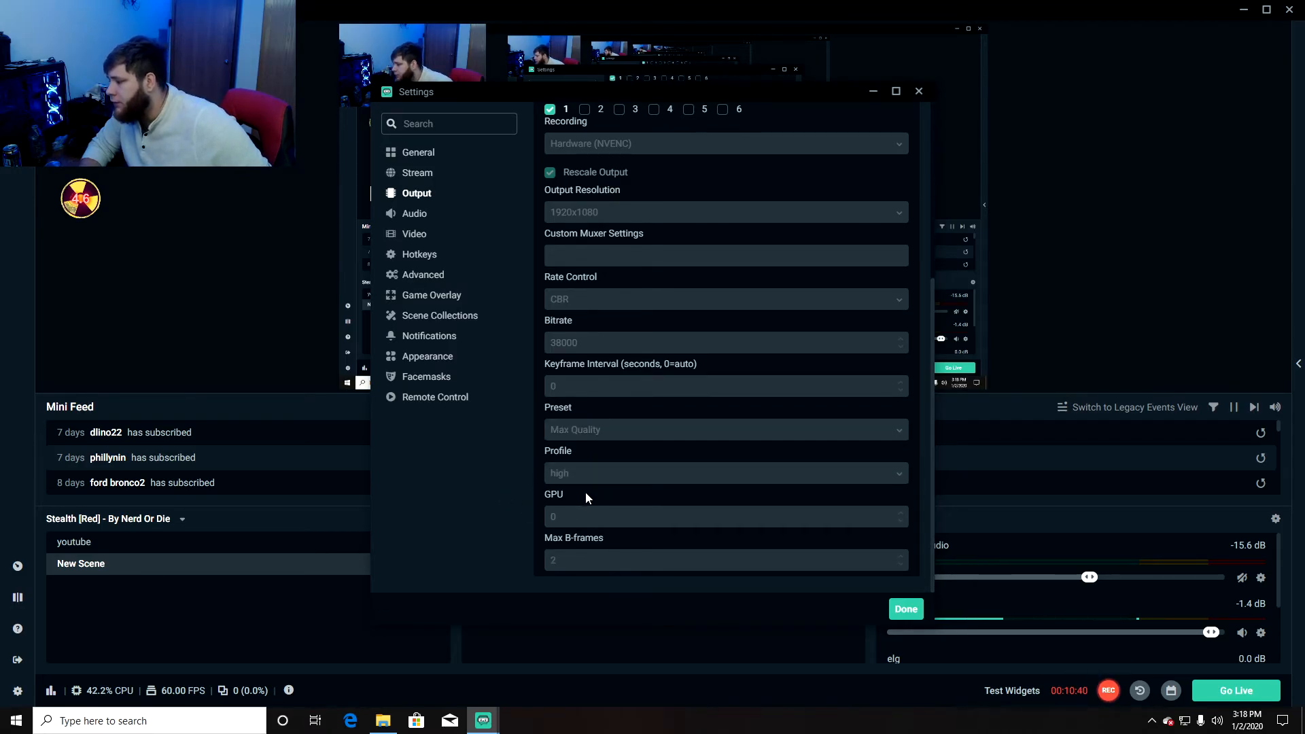
scroll(620, 349, "up", 4)
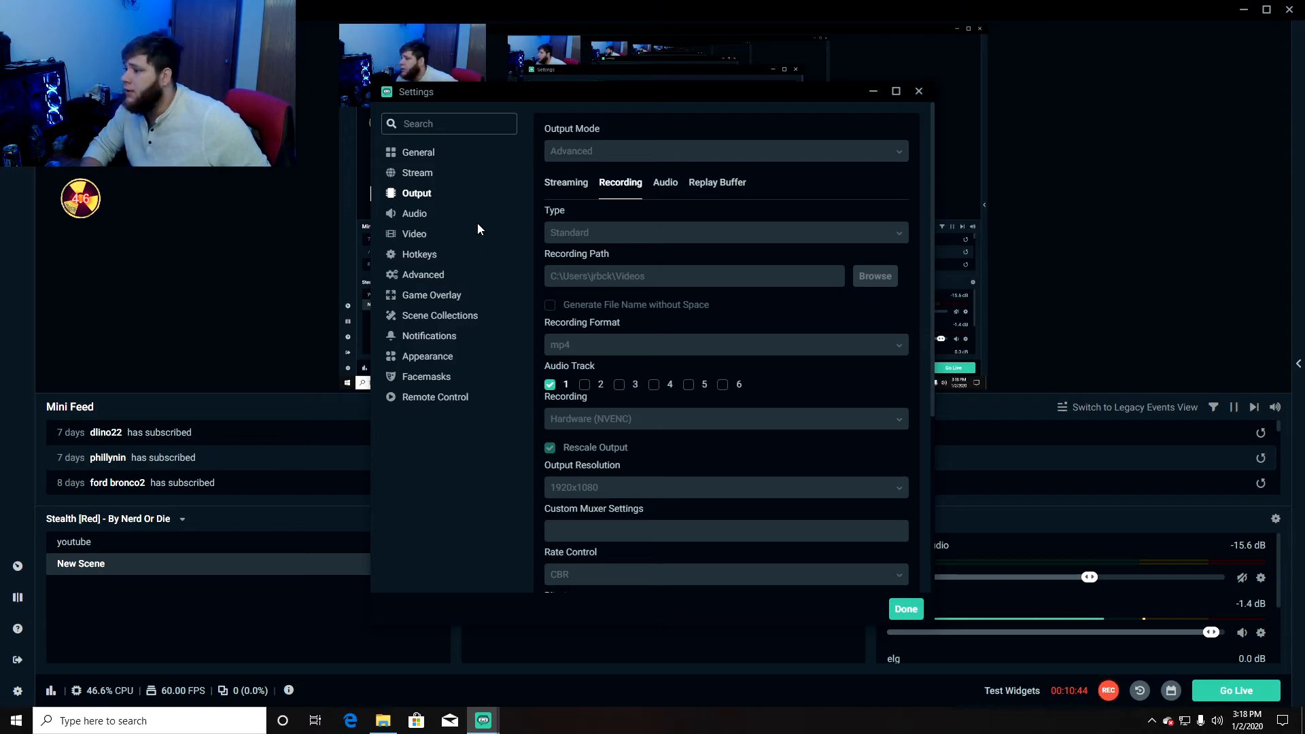
scroll(628, 469, "down", 2)
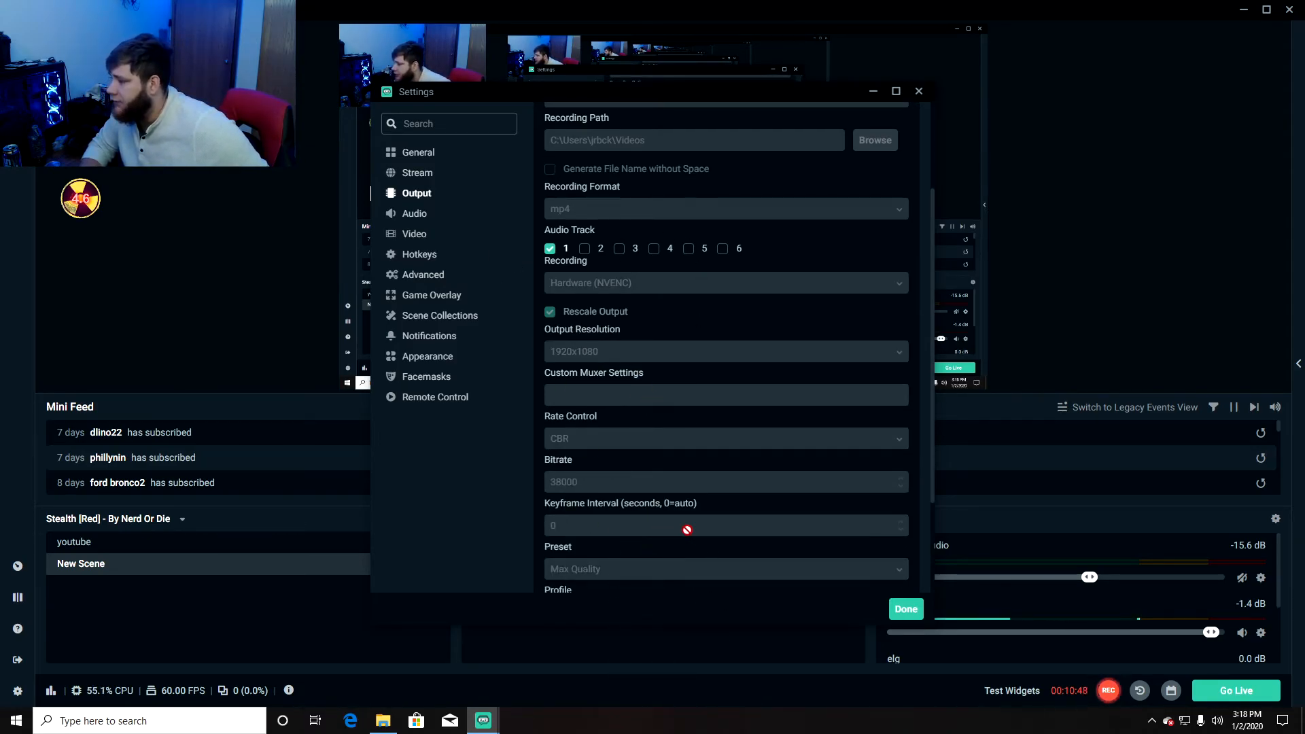
scroll(683, 527, "up", 2)
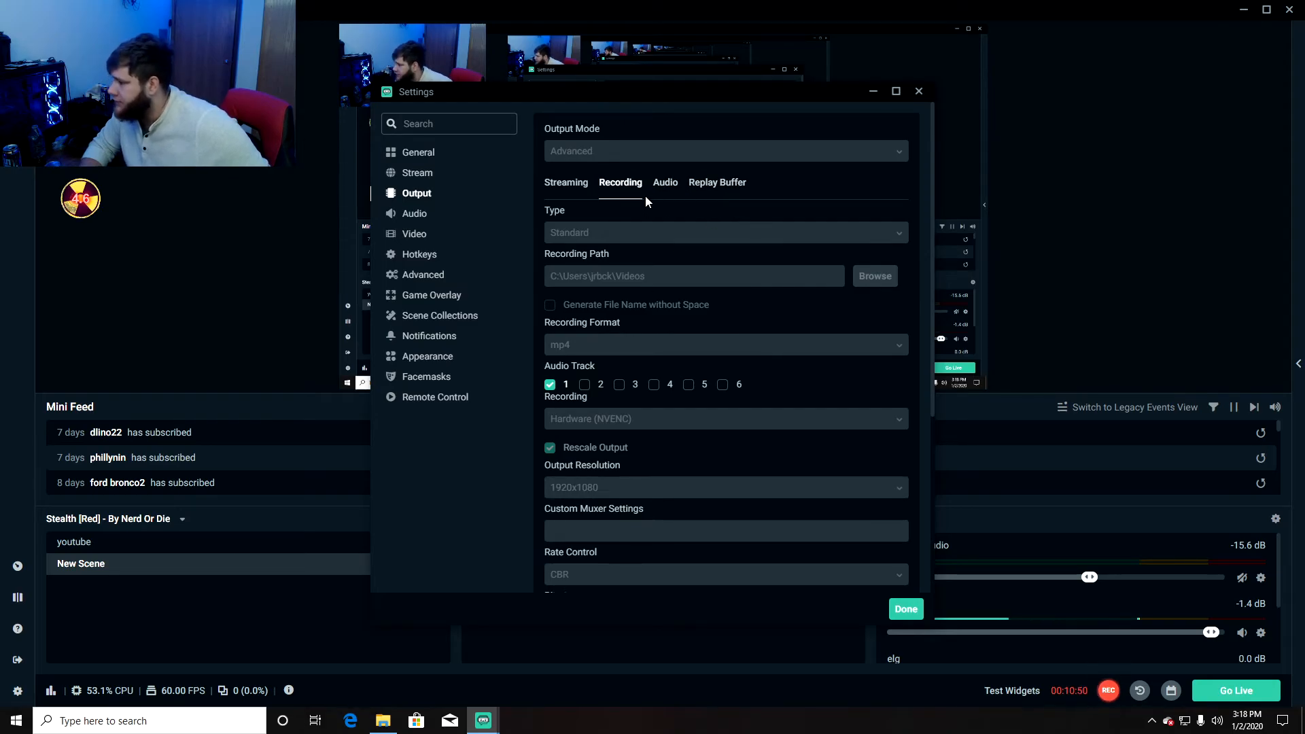
left_click(666, 184)
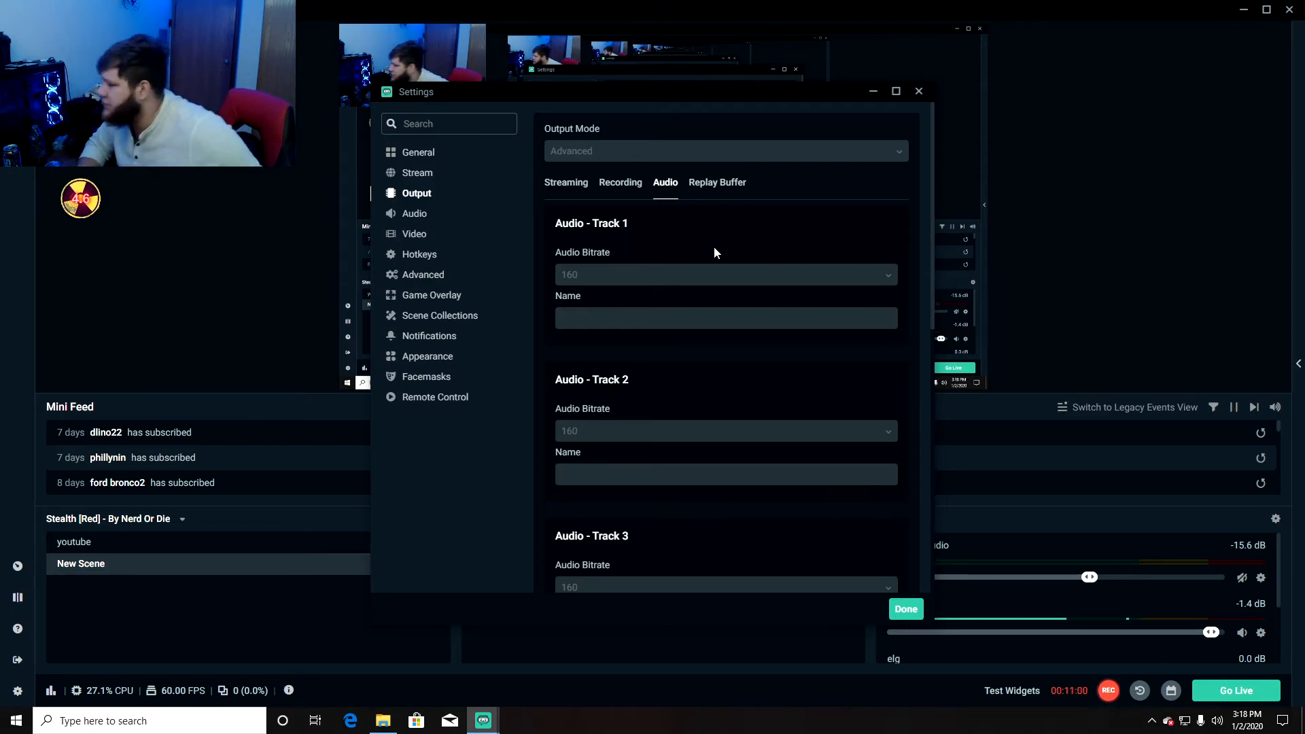
left_click(710, 184)
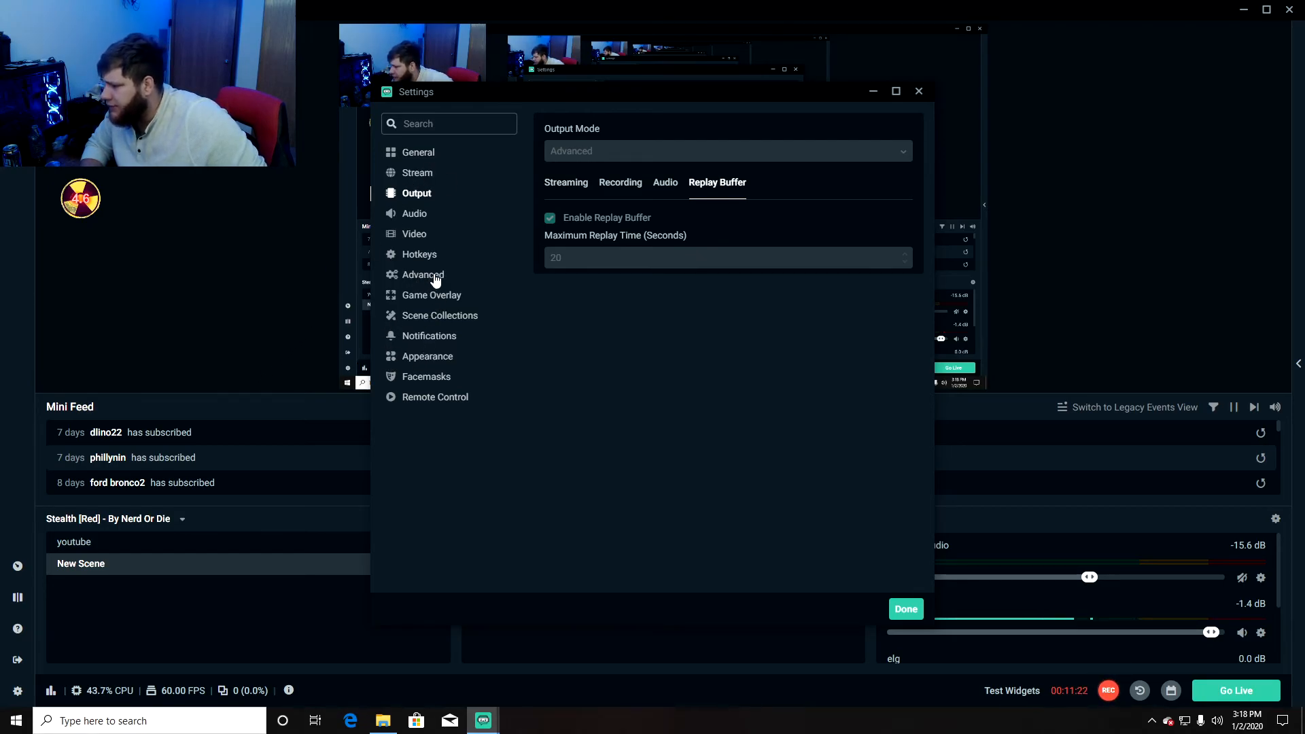
- Review the Hotkeys and Audio settings and close the settings without changing anything
left_click(417, 258)
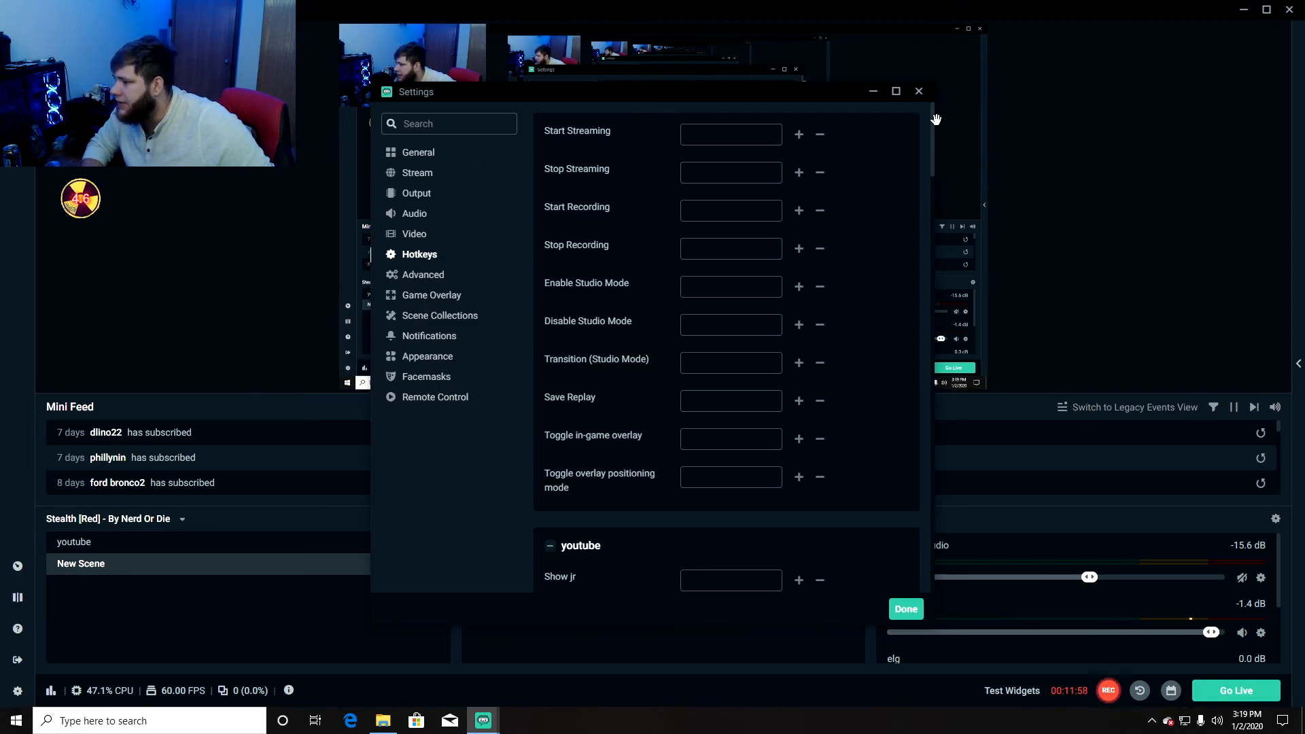
left_click(415, 215)
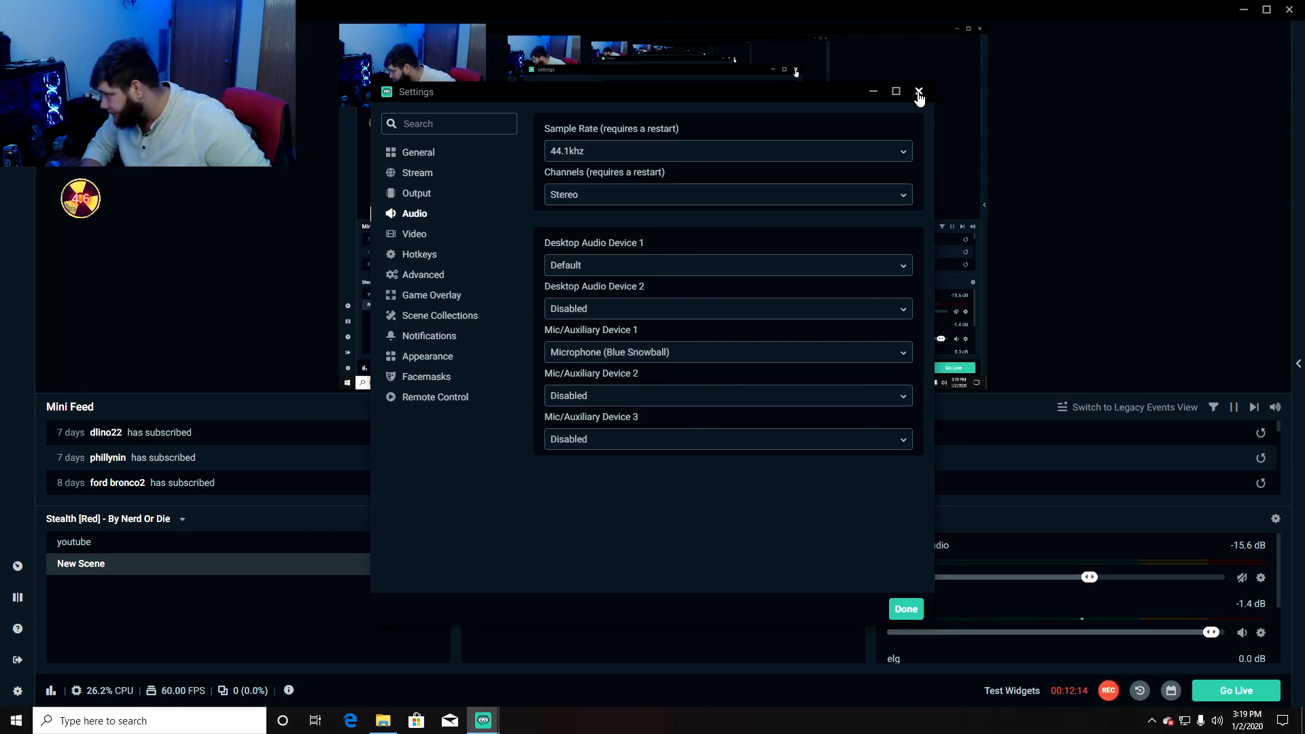
left_click(905, 609)
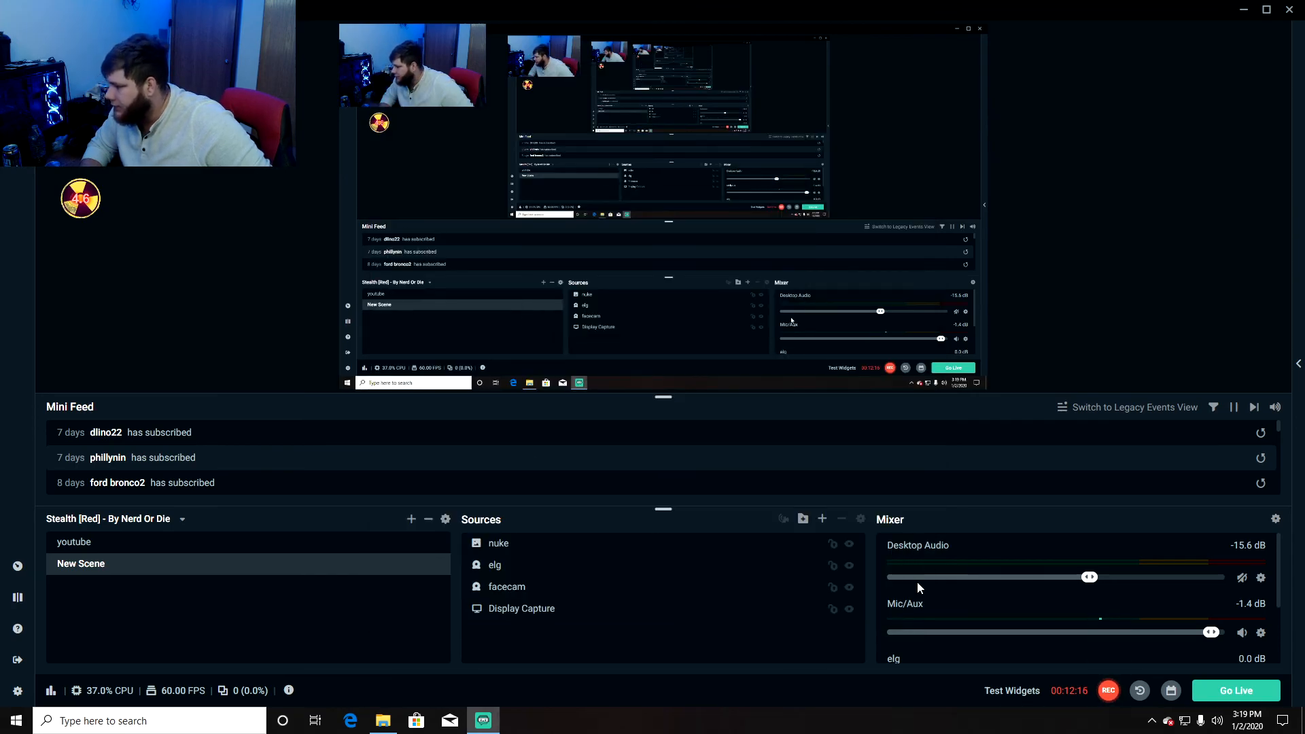